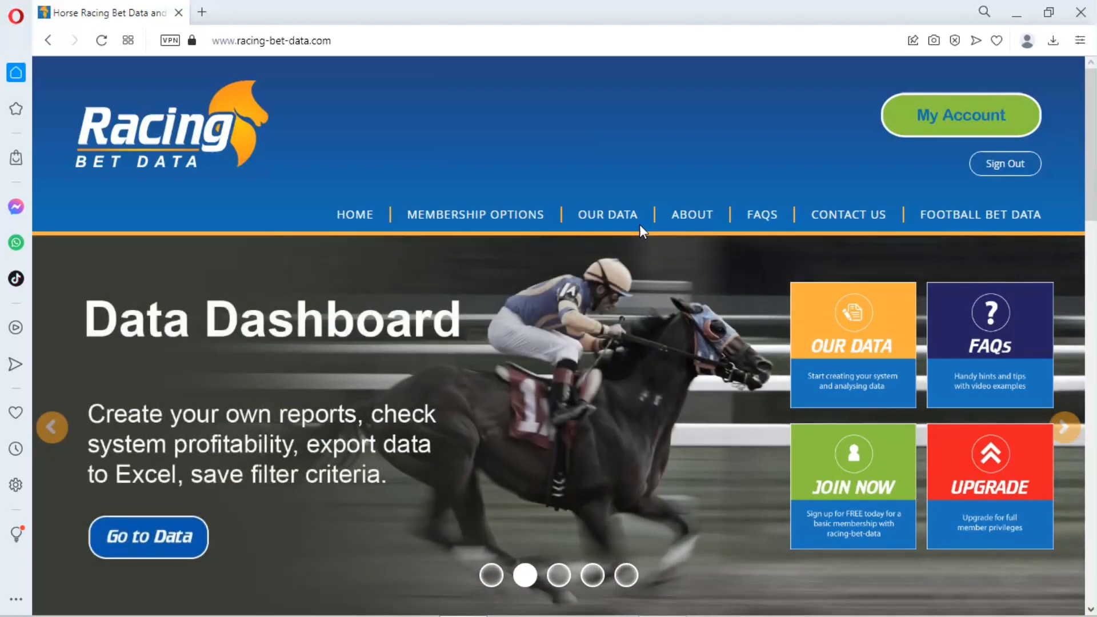
# Download today's pre-race info file from the site's Pre-Race Download Files page and open it in Excel
pyautogui.moveTo(640, 224)
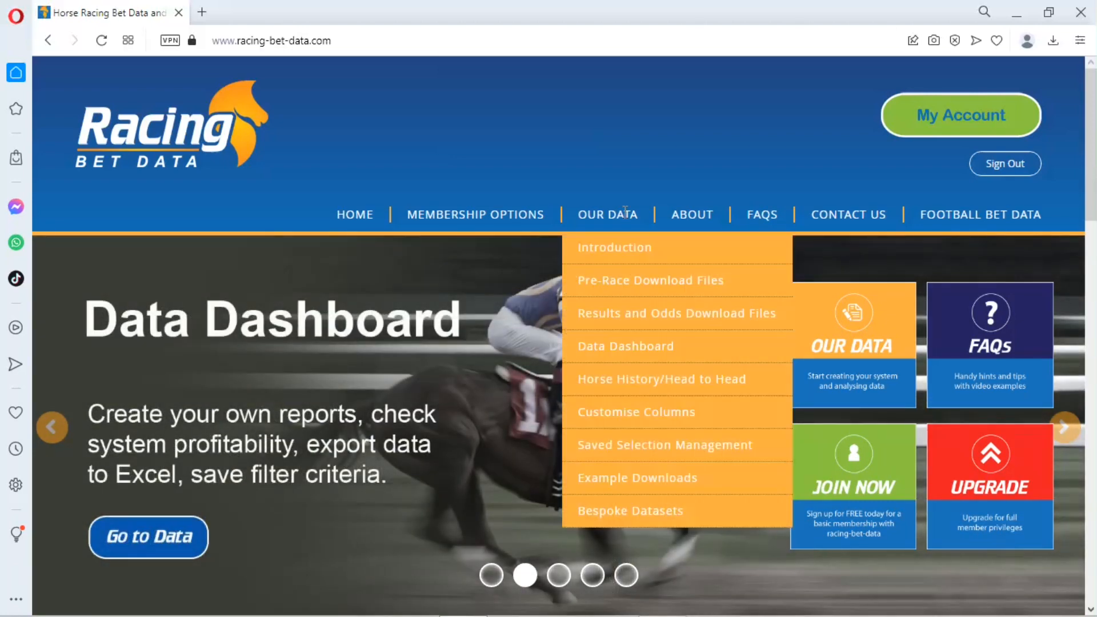
pyautogui.click(674, 296)
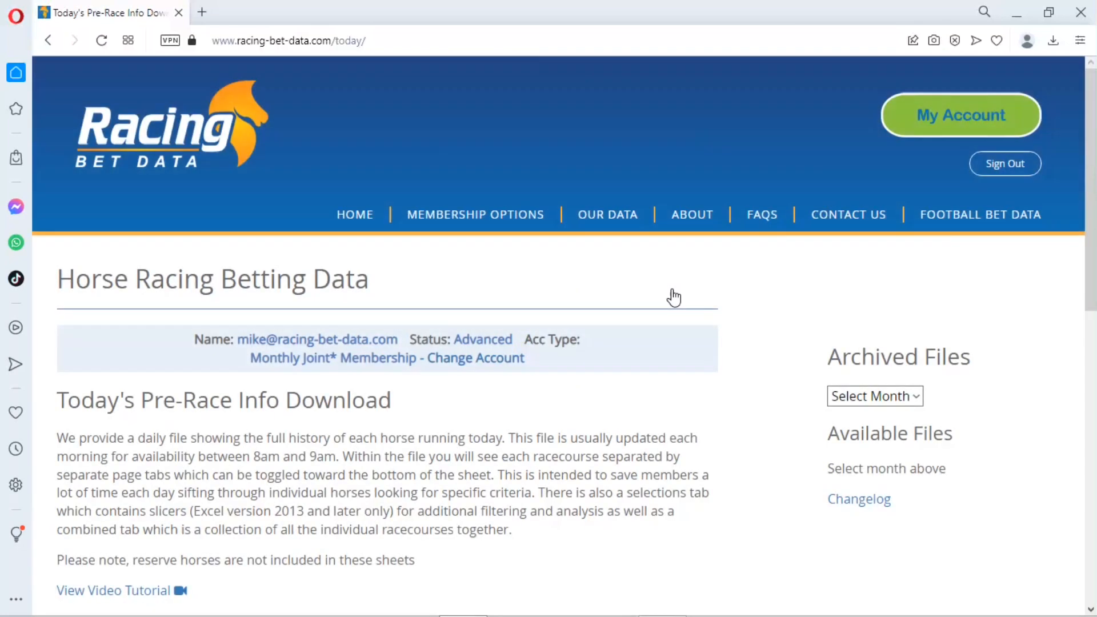
pyautogui.scroll(-5, 674, 296)
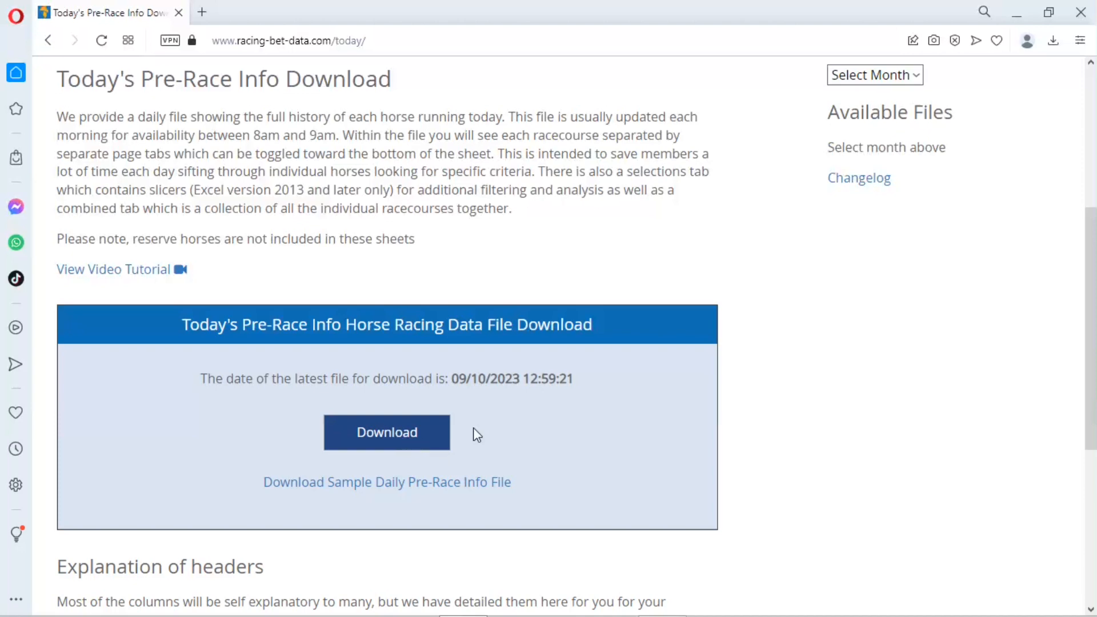
pyautogui.scroll(3, 705, 396)
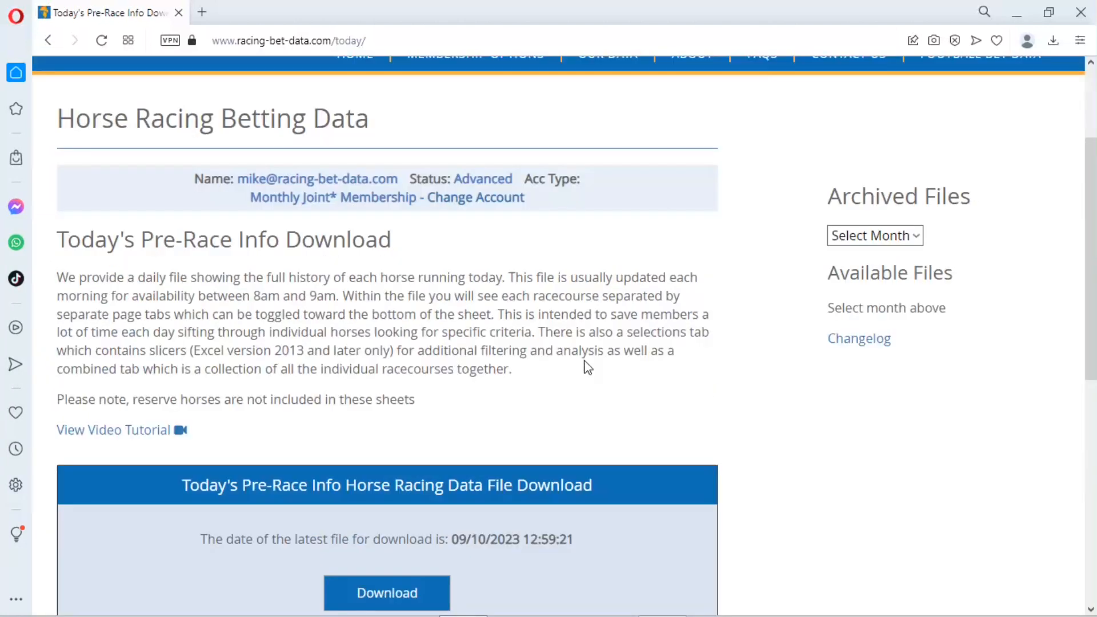
pyautogui.scroll(-3, 607, 365)
pyautogui.scroll(-2, 607, 365)
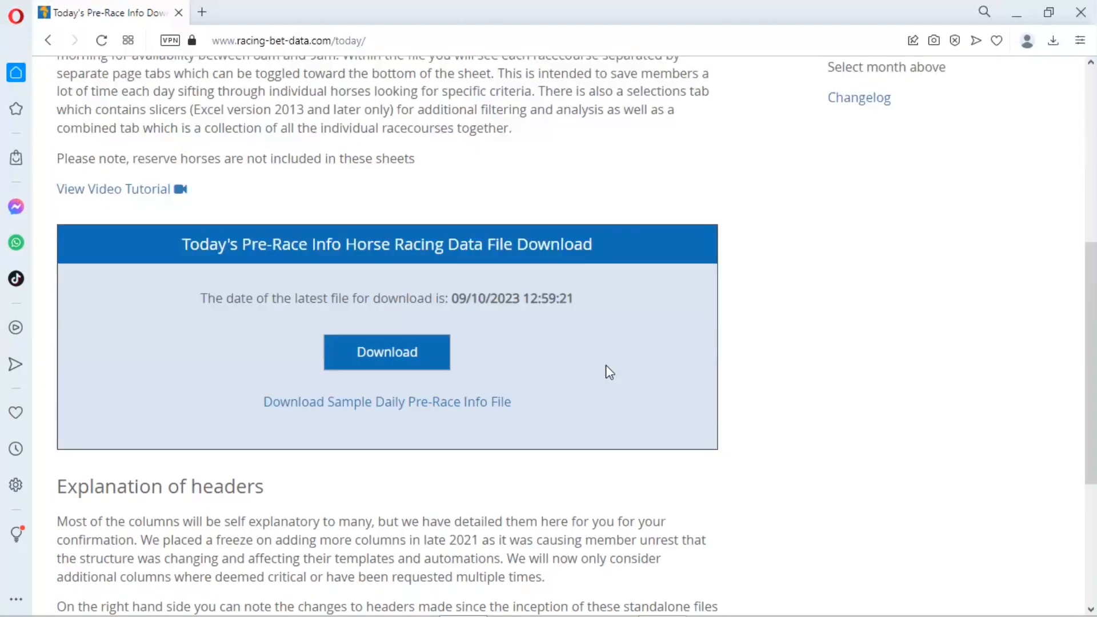
pyautogui.click(405, 367)
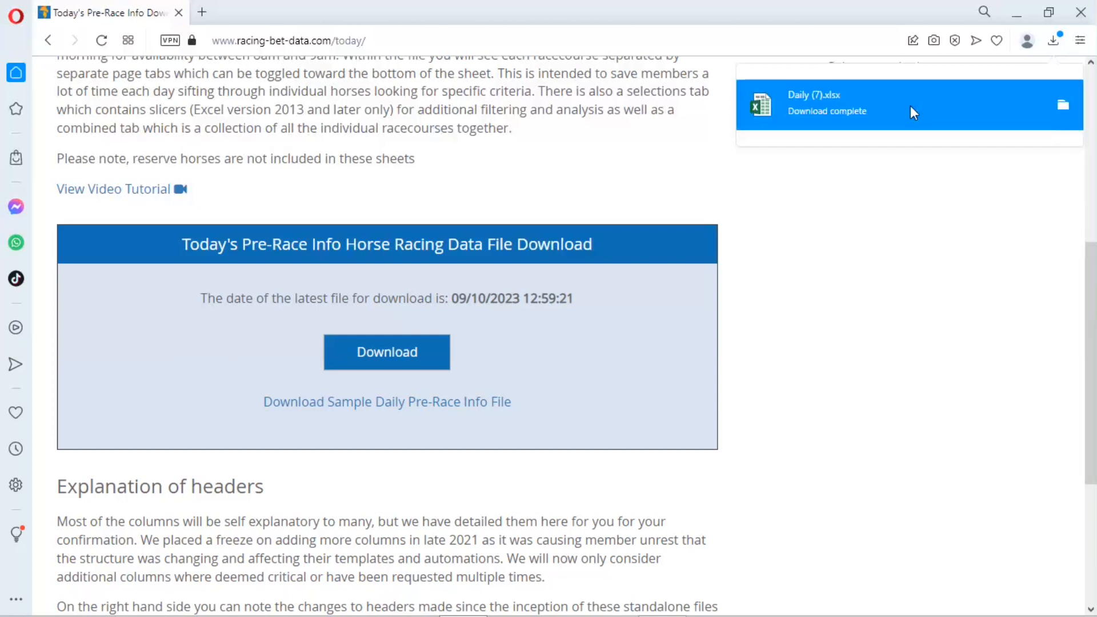
pyautogui.click(910, 105)
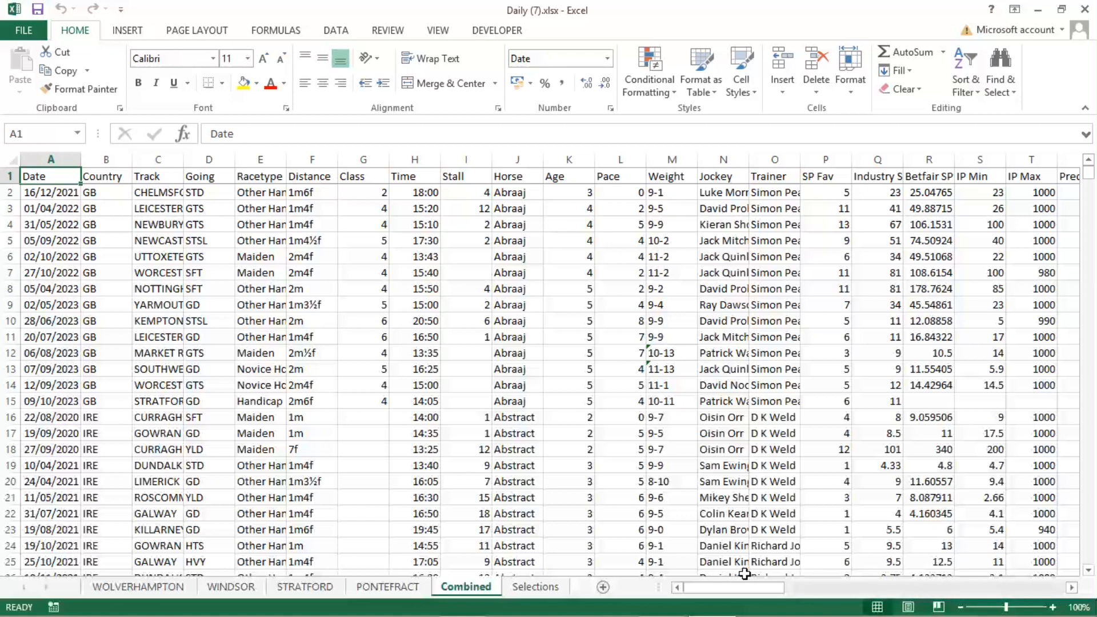
# Highlight columns BN through BT on the Combined sheet, then select the Tick Drop header cell
pyautogui.moveTo(756, 591); pyautogui.dragTo(1068, 579)
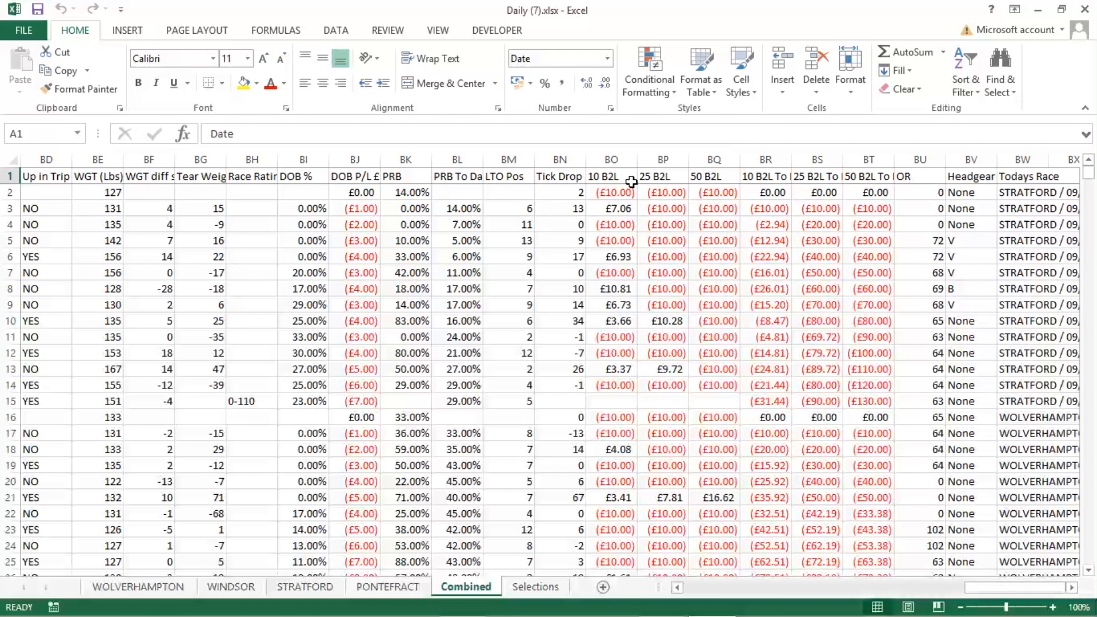
pyautogui.moveTo(560, 159); pyautogui.dragTo(874, 155)
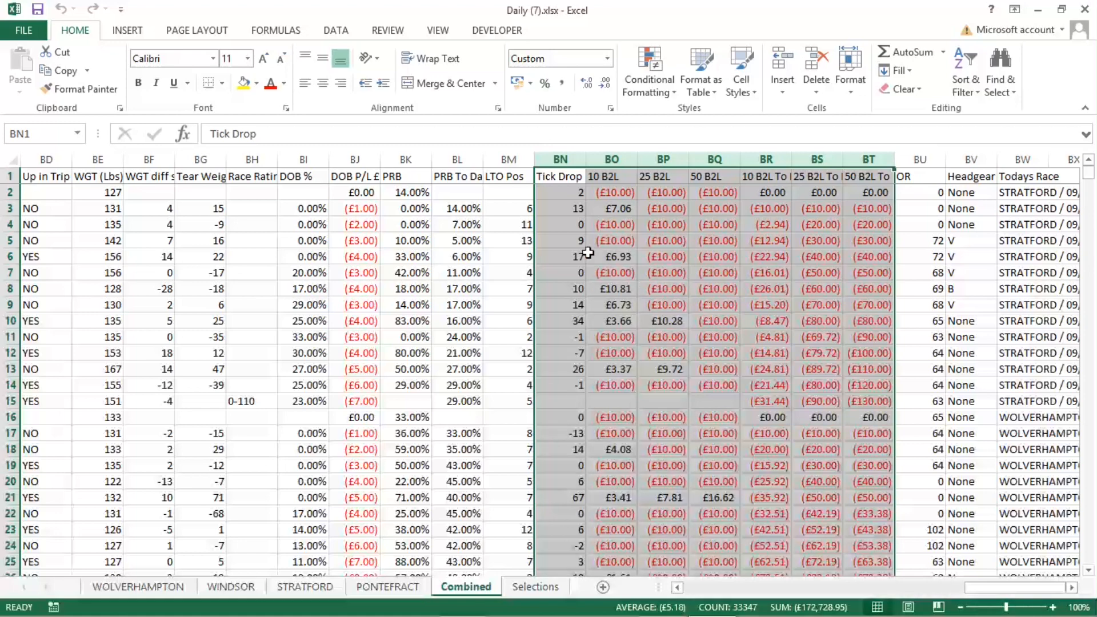
pyautogui.click(568, 178)
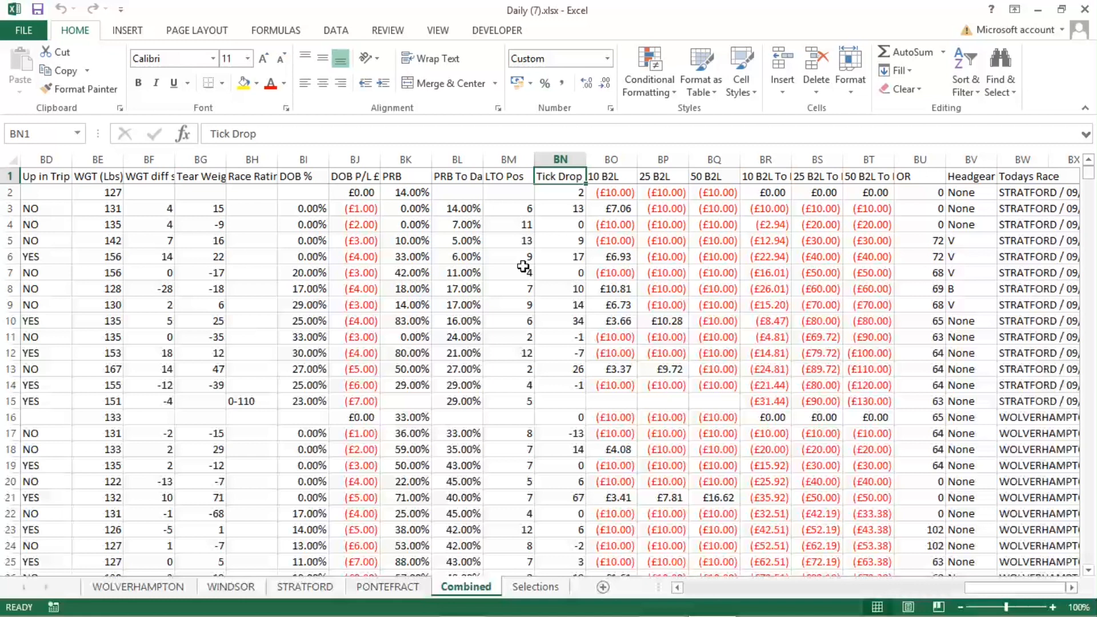
# Examine the Tick Drop values in column BN one by one, from row 2 down to row 12
pyautogui.click(559, 197)
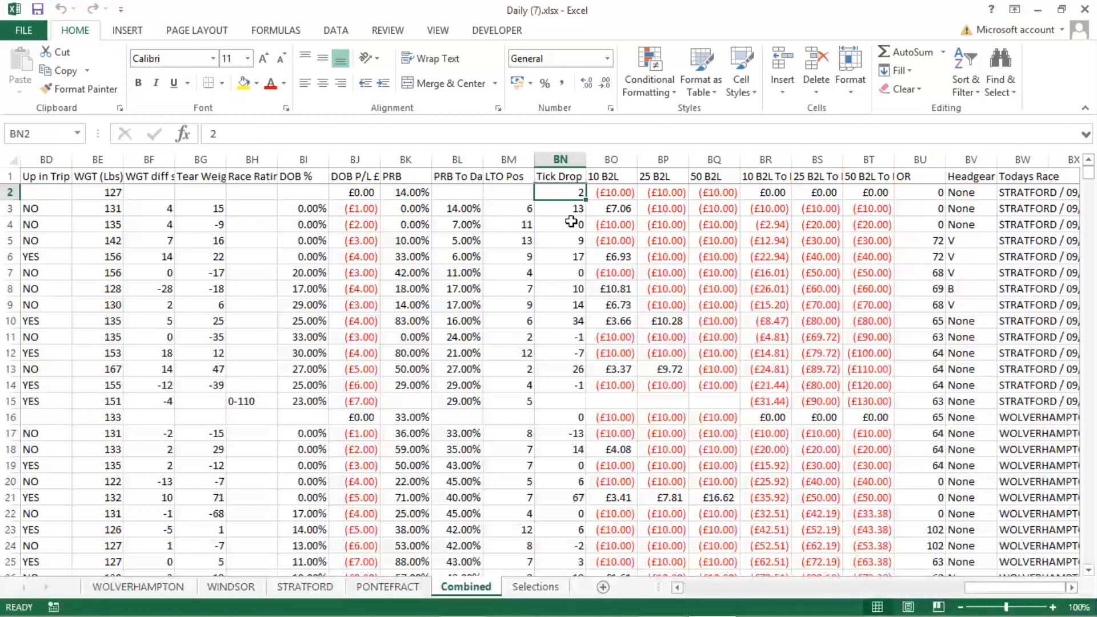
pyautogui.click(571, 215)
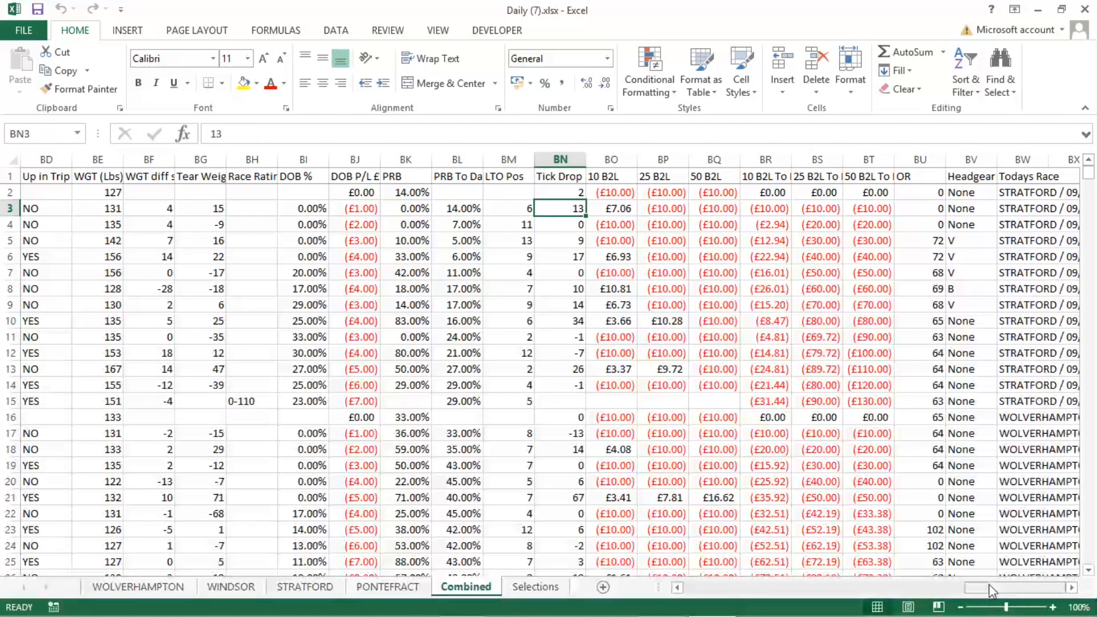
pyautogui.click(566, 229)
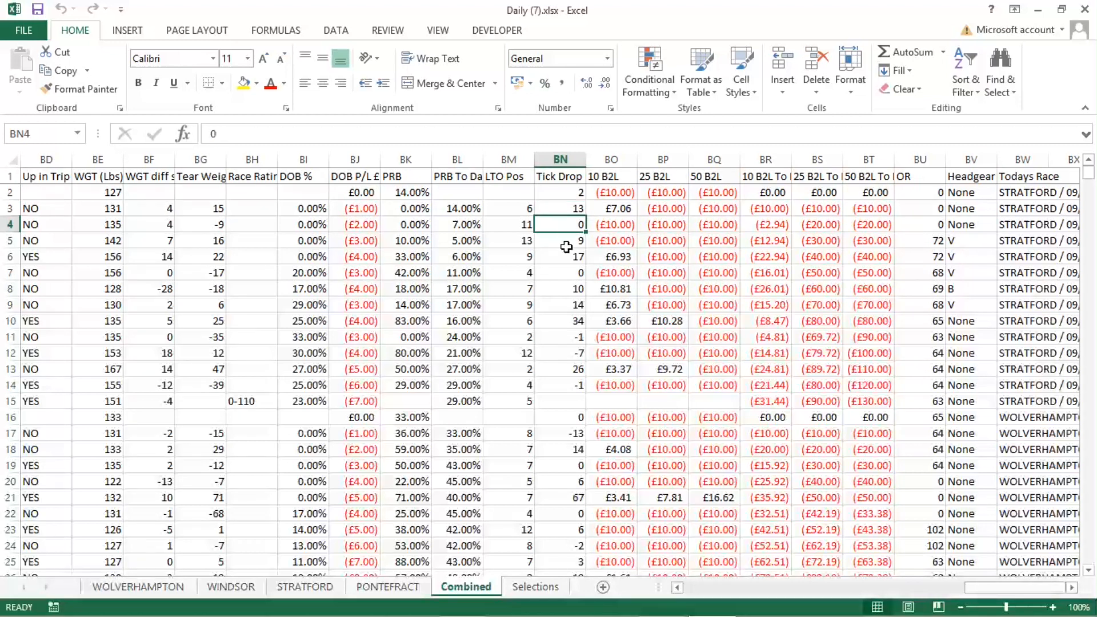
pyautogui.click(567, 246)
pyautogui.click(568, 260)
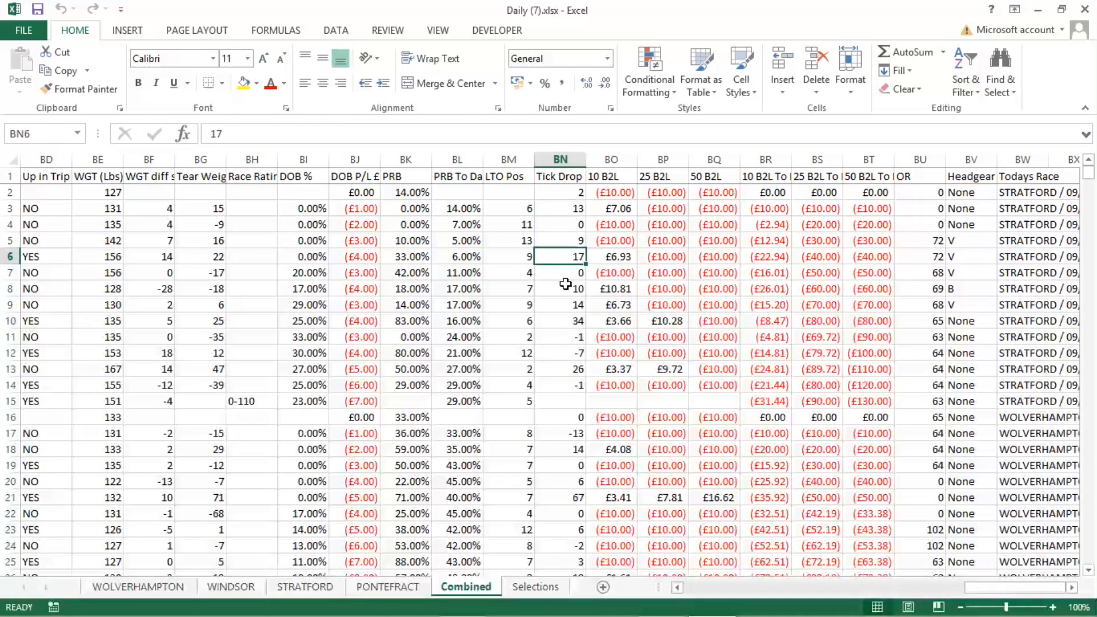
pyautogui.click(566, 273)
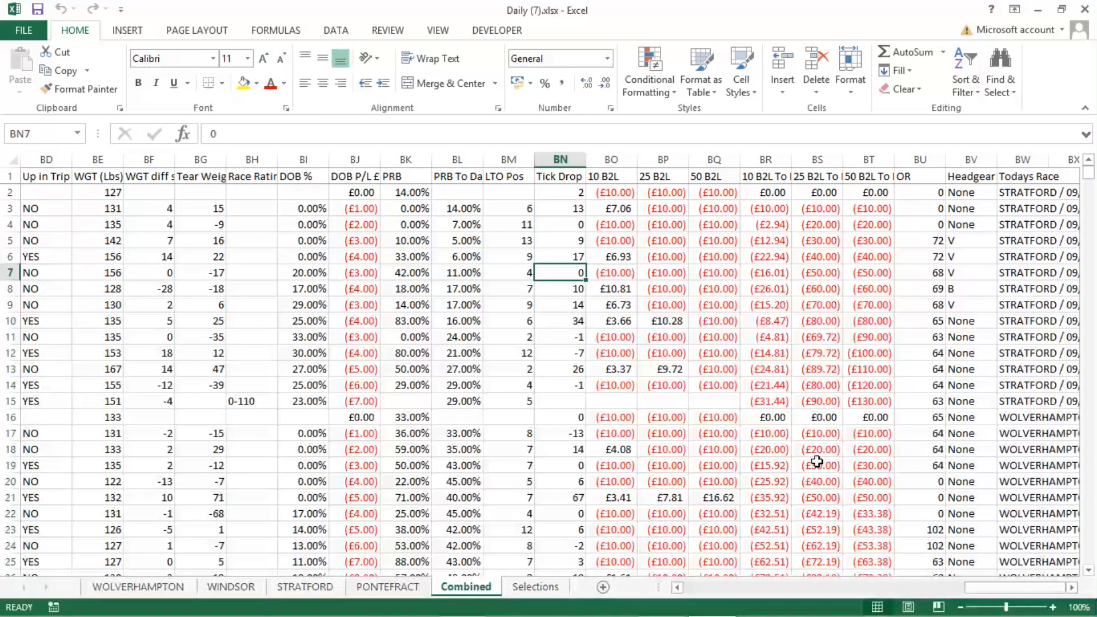
pyautogui.click(582, 337)
pyautogui.click(581, 353)
# Check the Betfair SP and IP Min prices in row 12 against that row's Tick Drop
pyautogui.moveTo(985, 588); pyautogui.dragTo(749, 592)
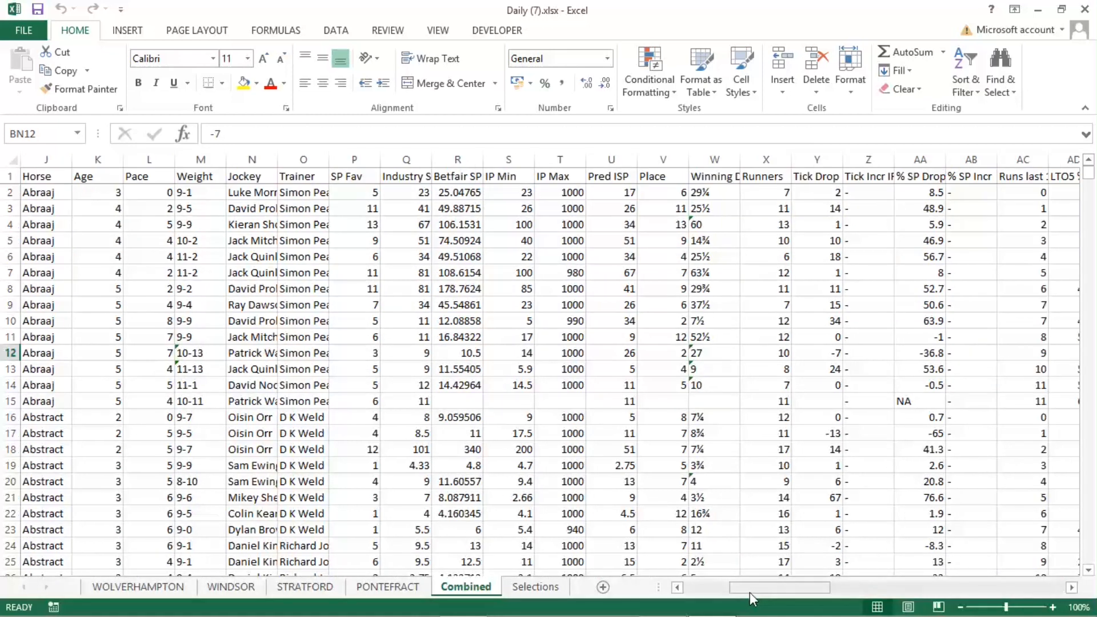
pyautogui.click(451, 353)
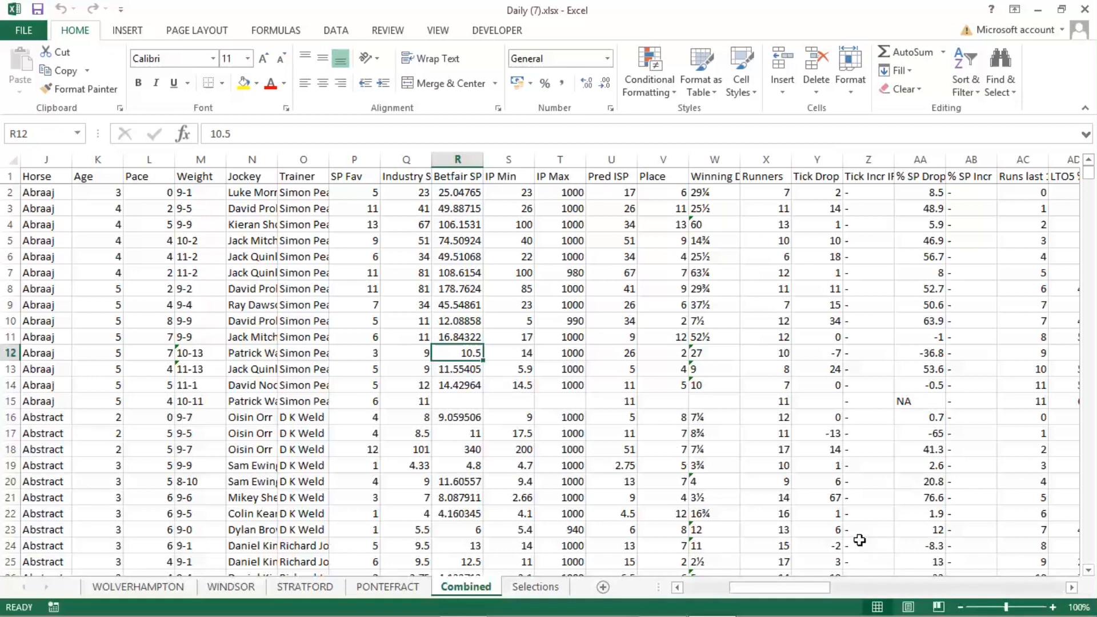
pyautogui.moveTo(783, 589)
pyautogui.mouseDown()
pyautogui.moveTo(764, 591)
pyautogui.moveTo(768, 583)
pyautogui.mouseUp()
pyautogui.click(677, 355)
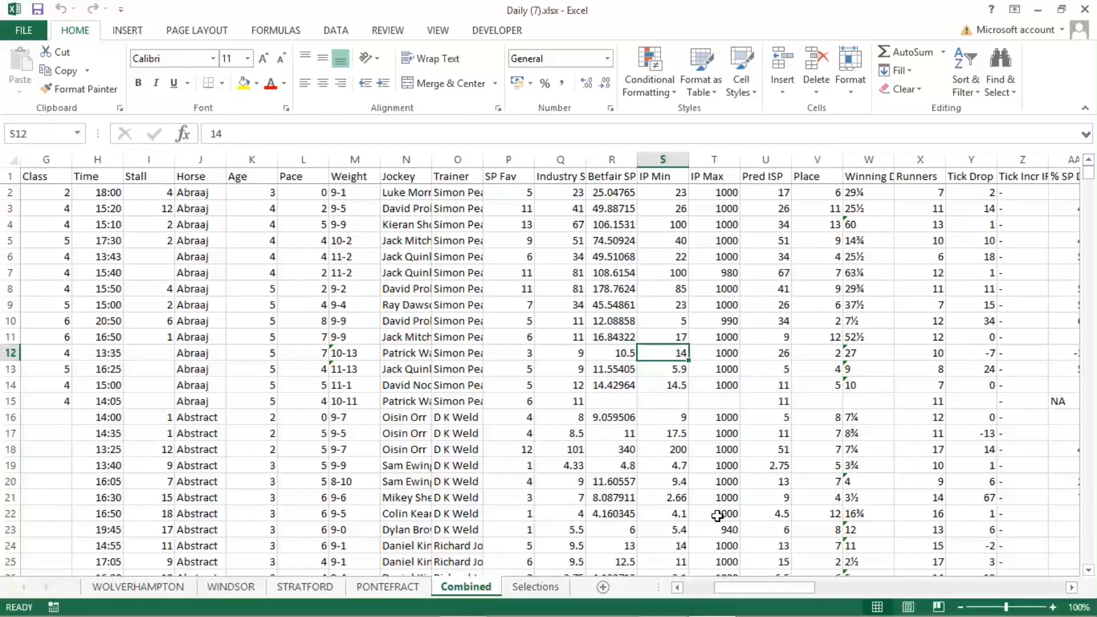
# Inspect the Tick Drop in BN13 and compare it with the IP Min price in row 13
pyautogui.moveTo(786, 589); pyautogui.dragTo(1069, 584)
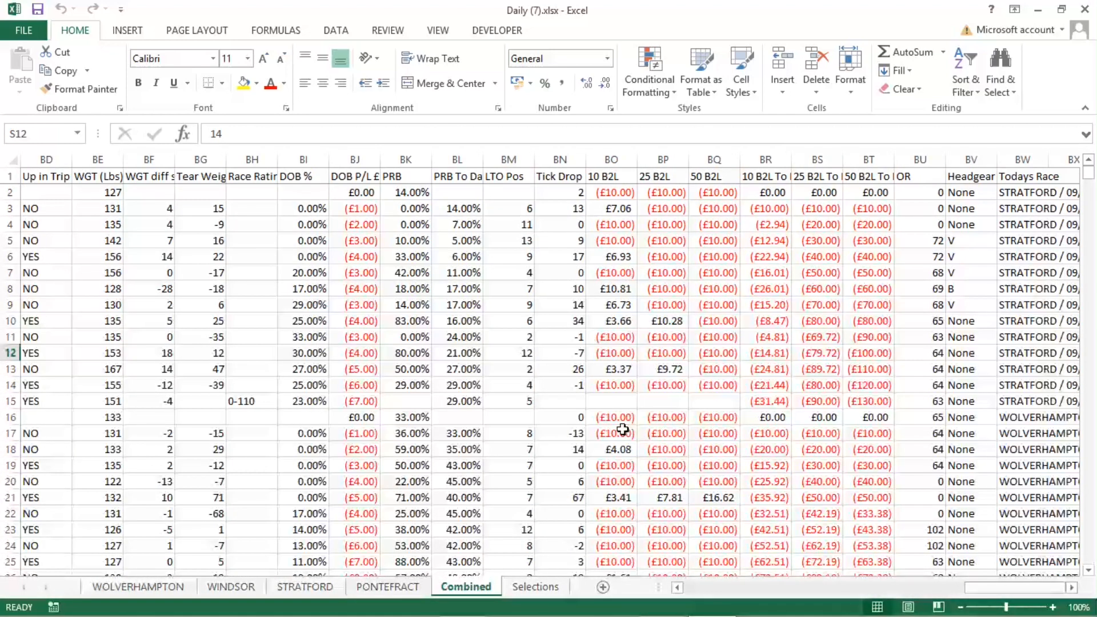
pyautogui.click(564, 369)
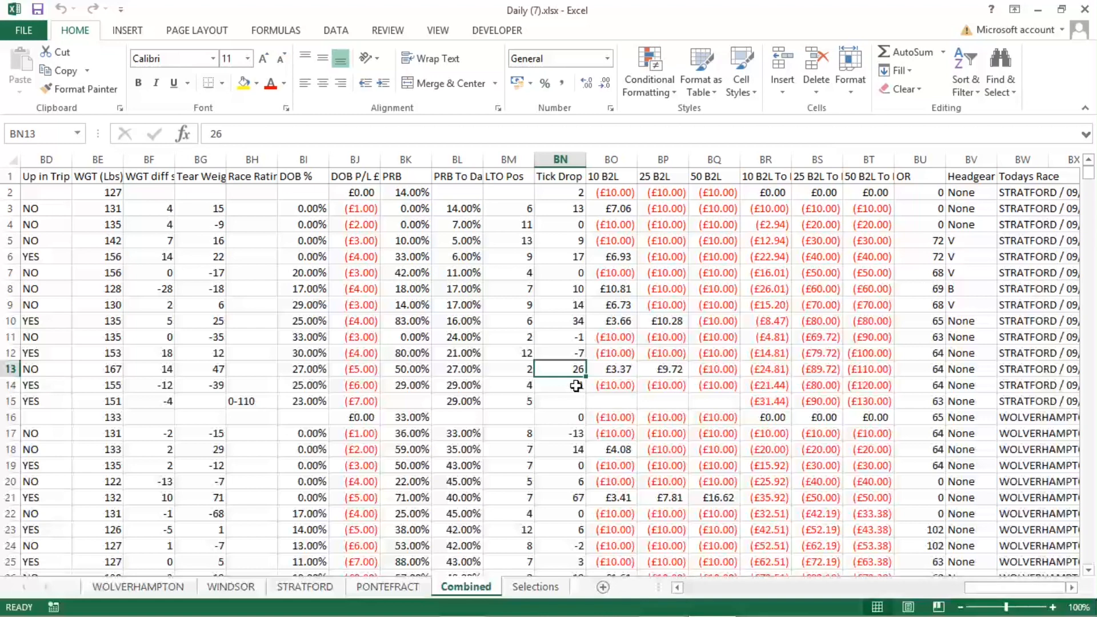
pyautogui.moveTo(971, 587); pyautogui.dragTo(628, 588)
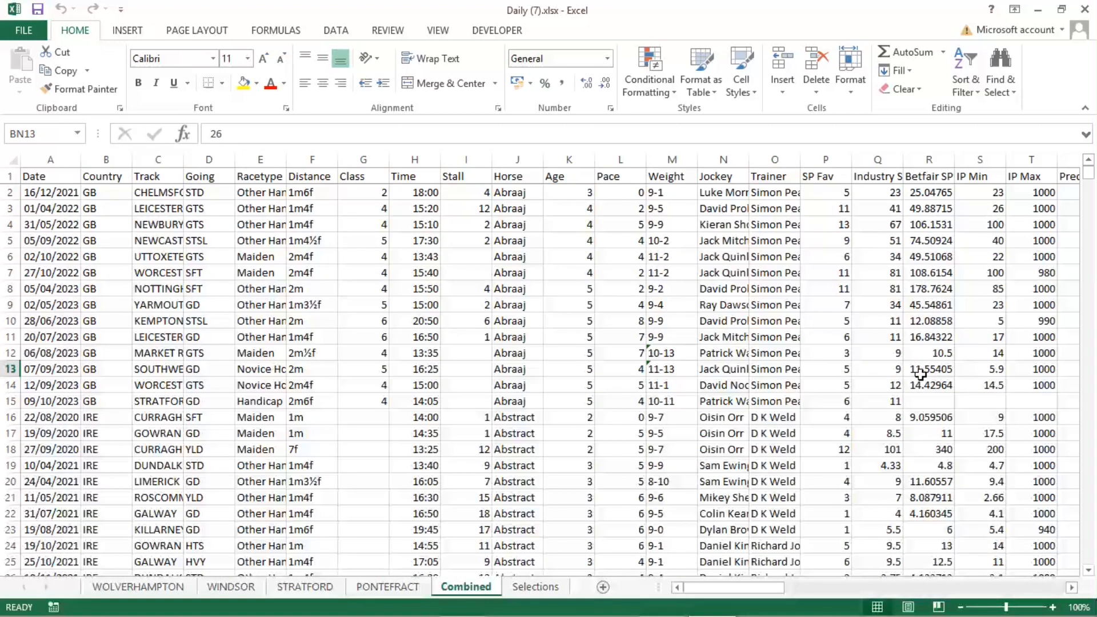
pyautogui.click(983, 370)
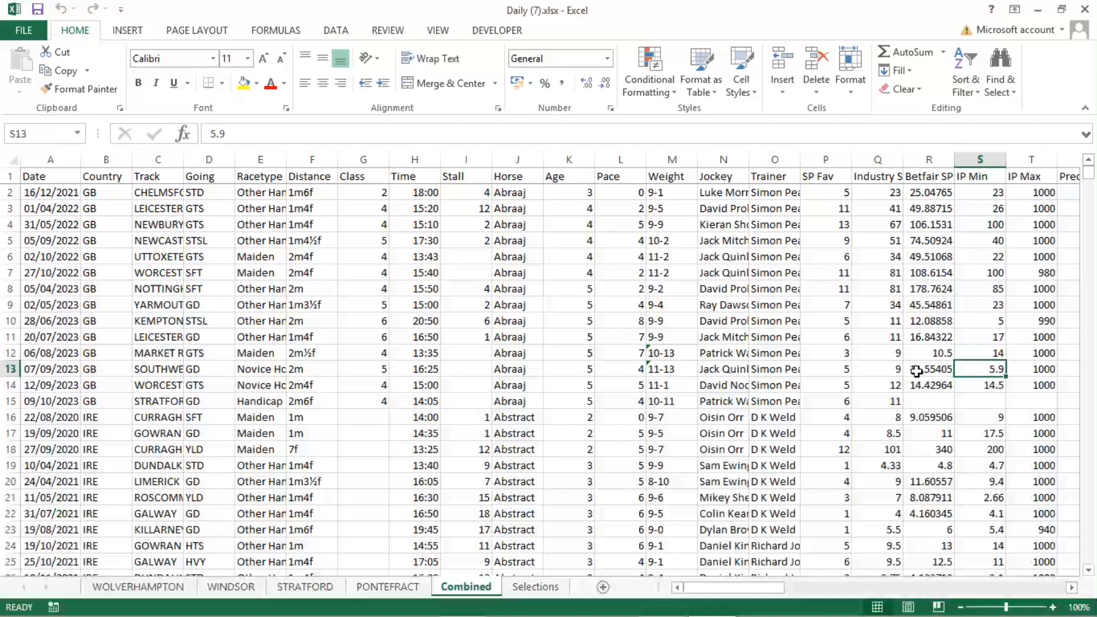
# Look at the Tick Drop cell in row 15 and the IP Min and IP Max prices in row 6
pyautogui.moveTo(772, 587); pyautogui.dragTo(1095, 584)
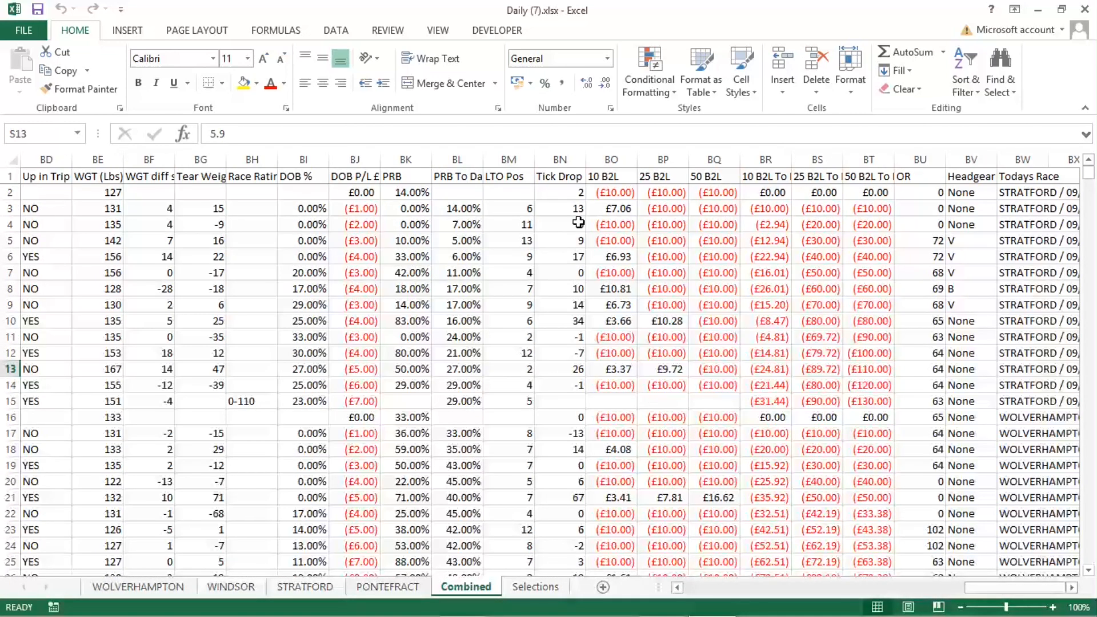
pyautogui.click(574, 402)
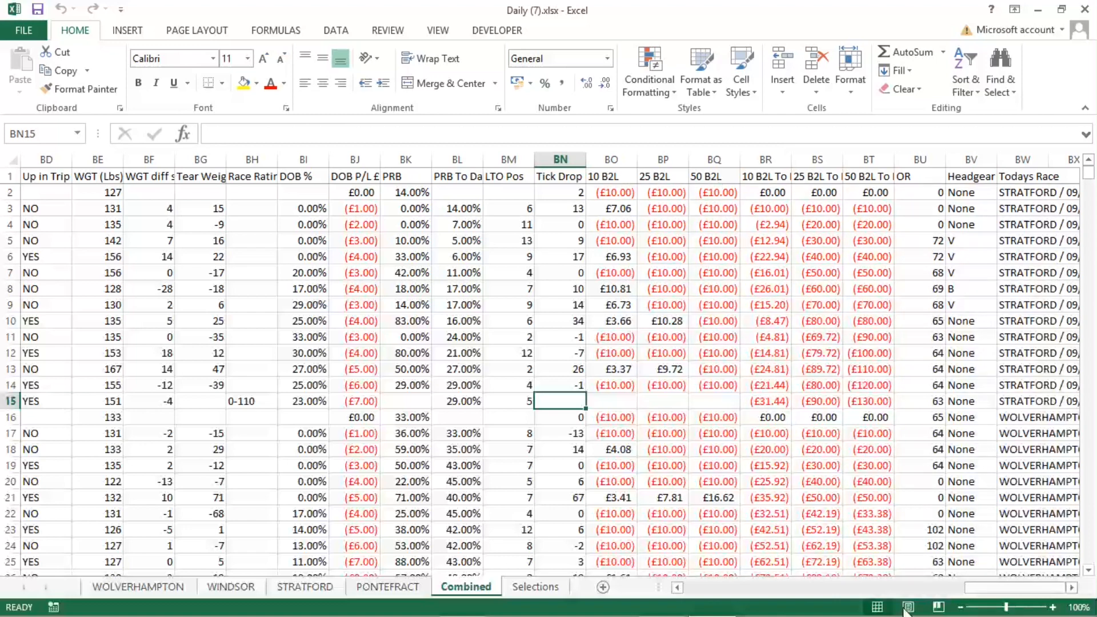
pyautogui.moveTo(1014, 588); pyautogui.dragTo(764, 598)
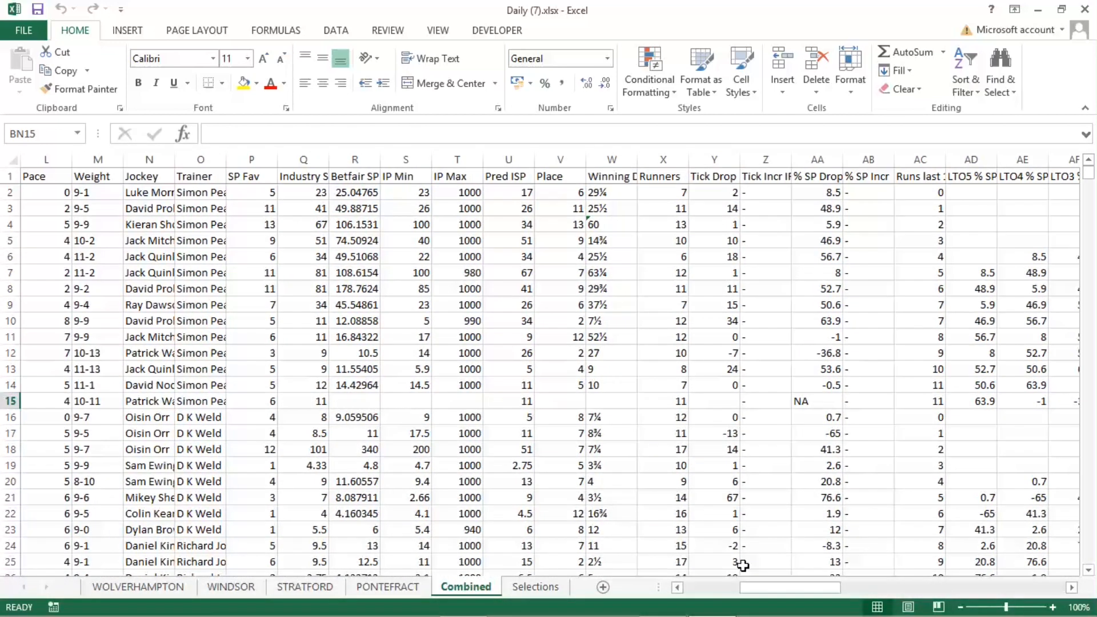
pyautogui.click(413, 257)
pyautogui.click(457, 255)
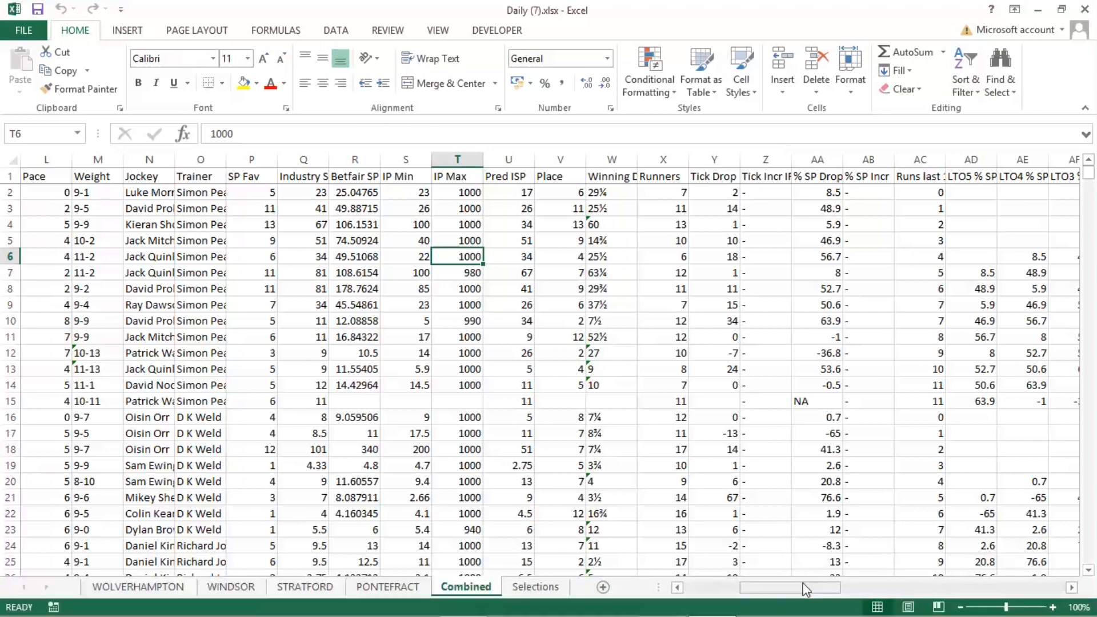
# Compare the 10 B2L results in rows 2 and 3, along with the Tick Drop in row 3
pyautogui.moveTo(812, 588); pyautogui.dragTo(1030, 588)
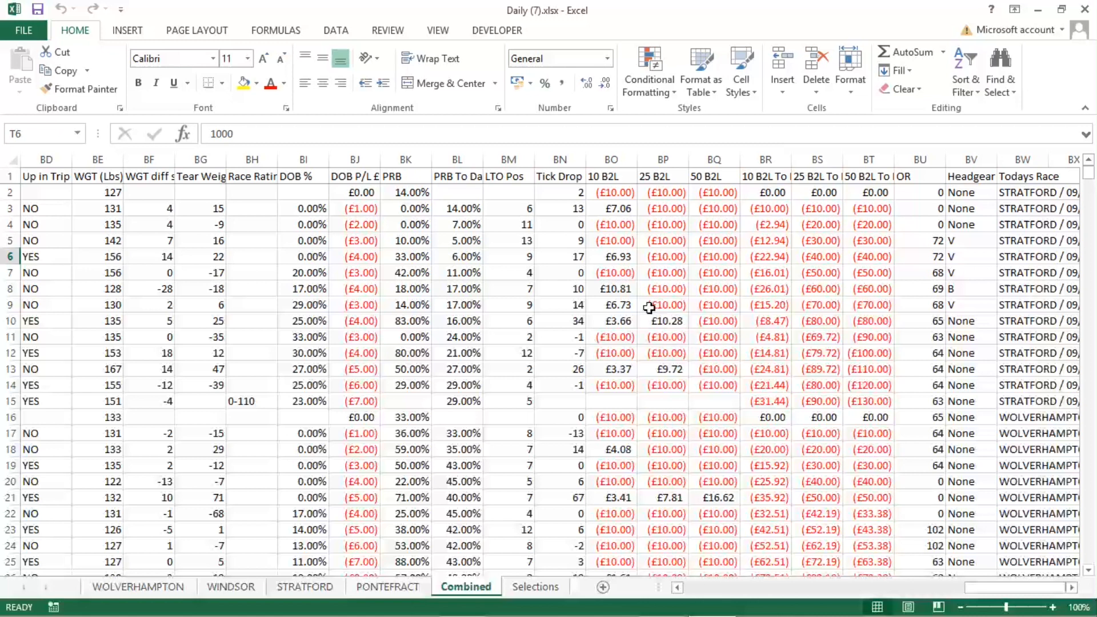
pyautogui.click(617, 212)
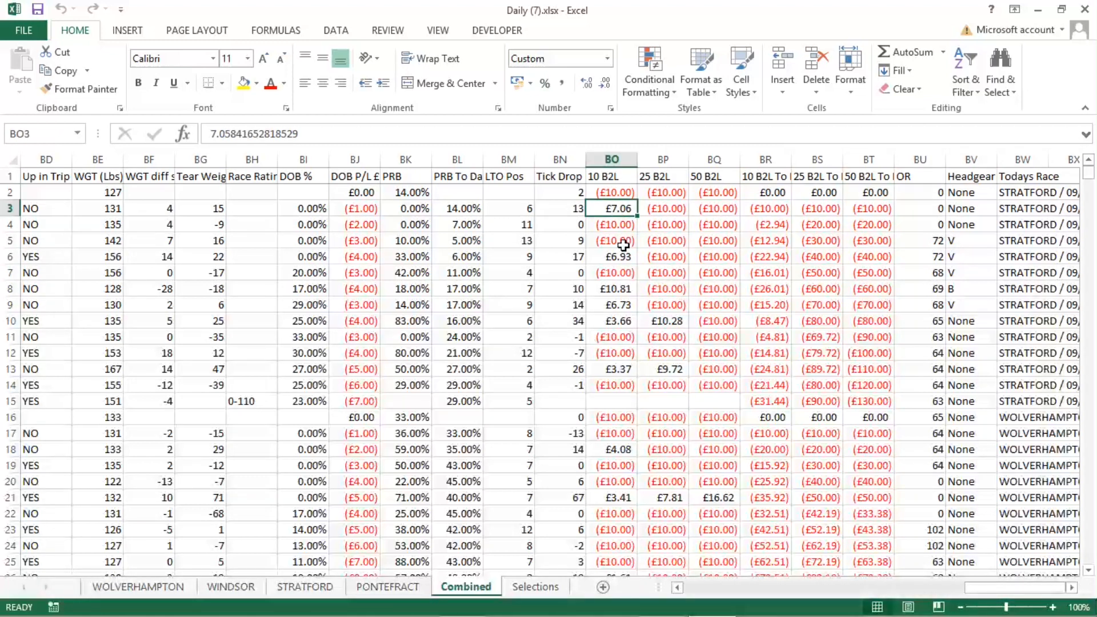
pyautogui.click(614, 194)
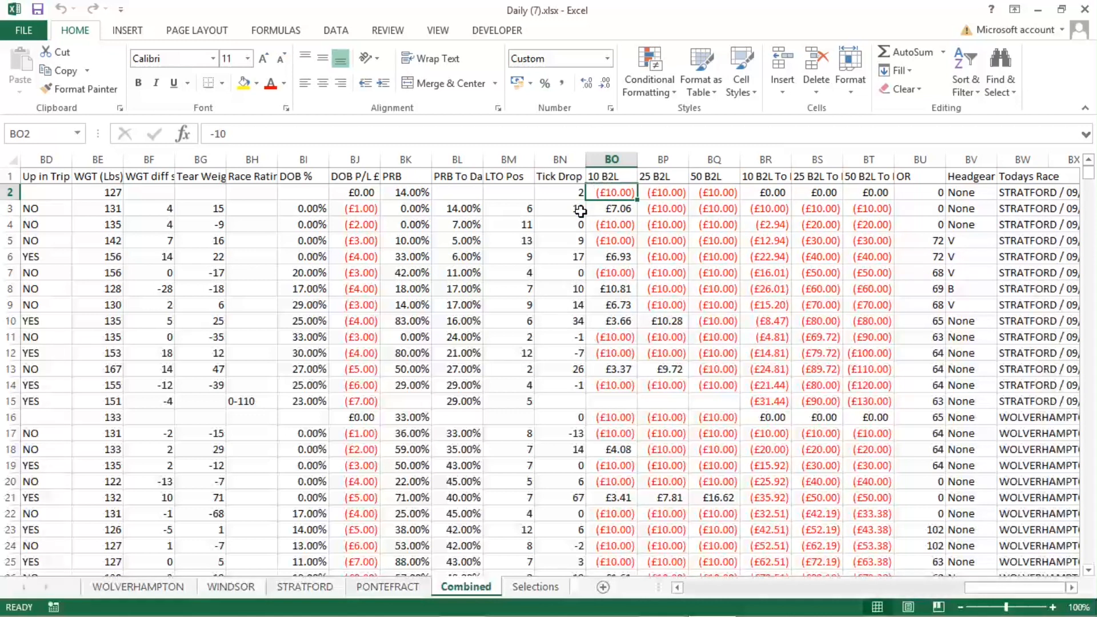
pyautogui.click(580, 211)
pyautogui.click(617, 209)
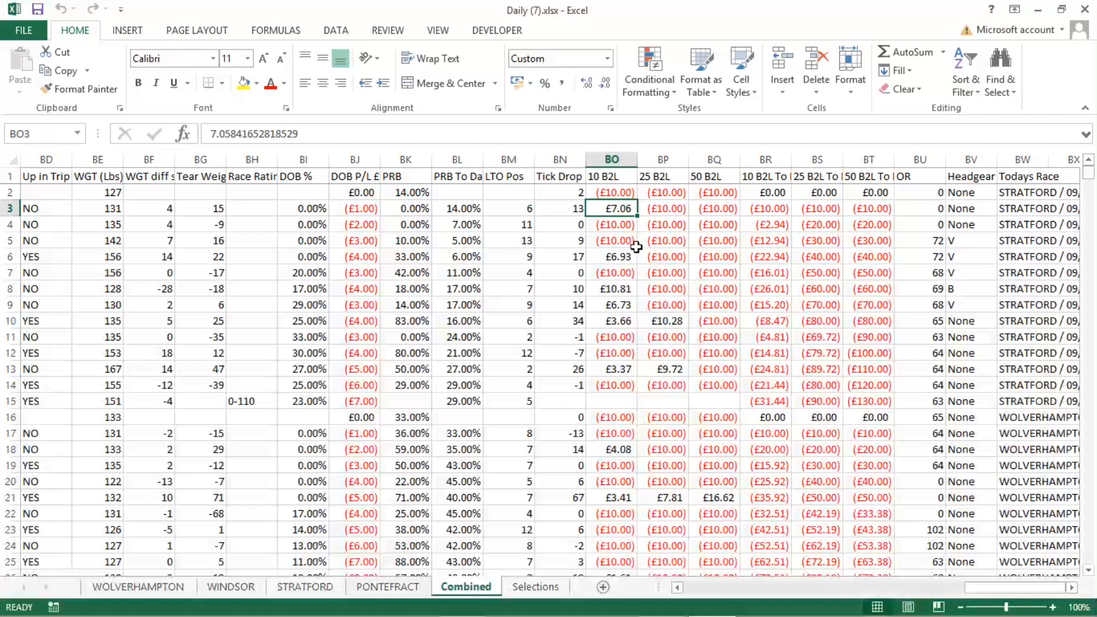
pyautogui.click(608, 193)
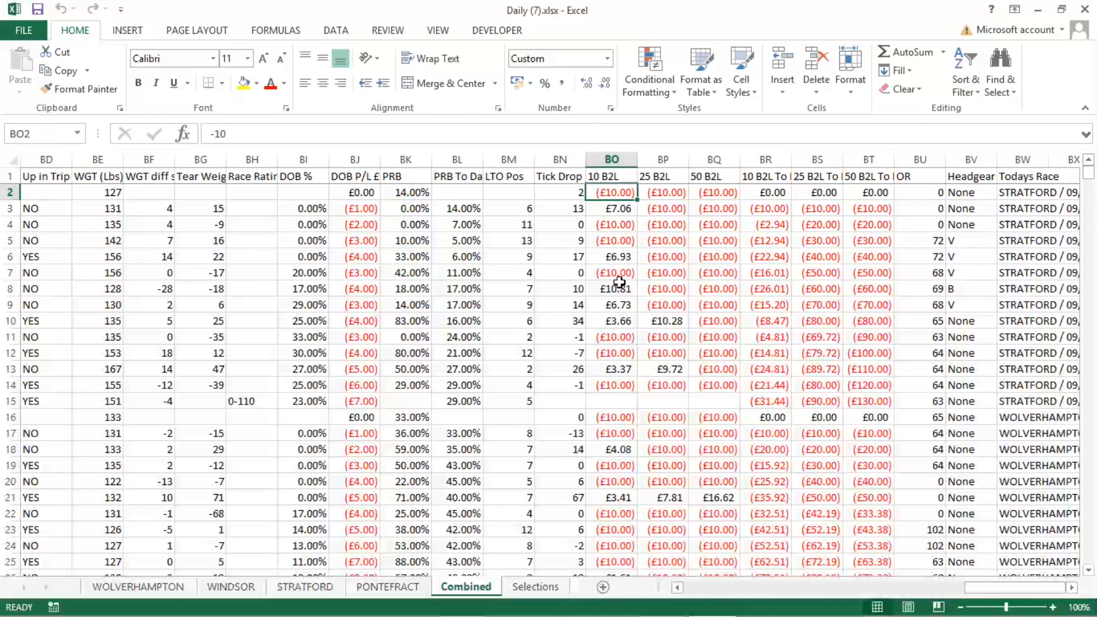
pyautogui.click(620, 209)
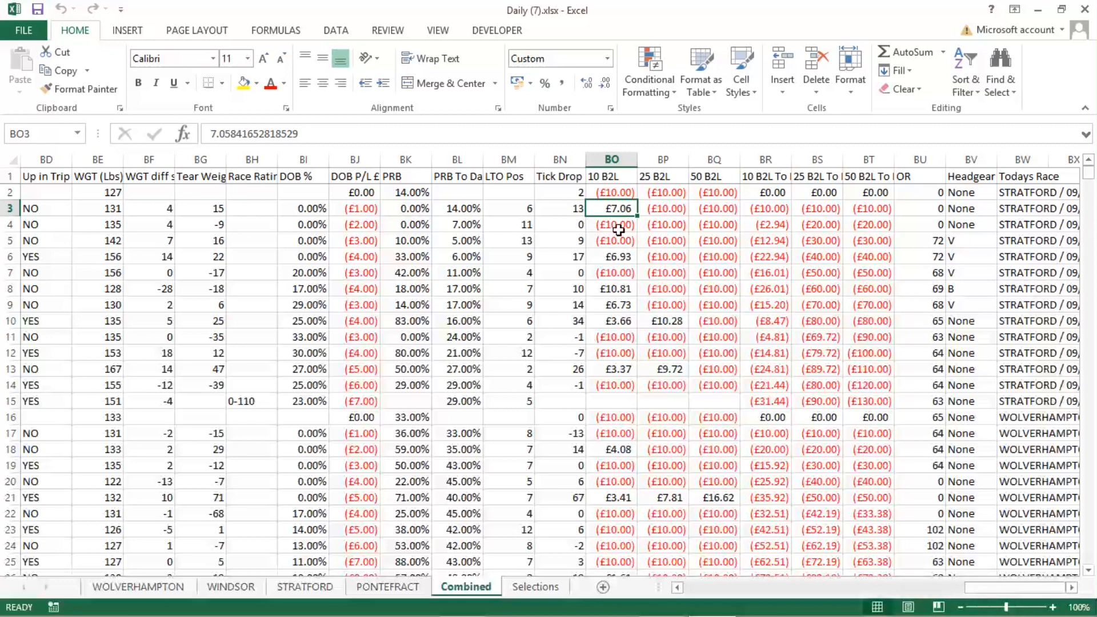
# Check the Betfair SP and IP Min prices in row 3 against that row's 10 B2L result
pyautogui.moveTo(984, 586); pyautogui.dragTo(753, 592)
pyautogui.click(420, 209)
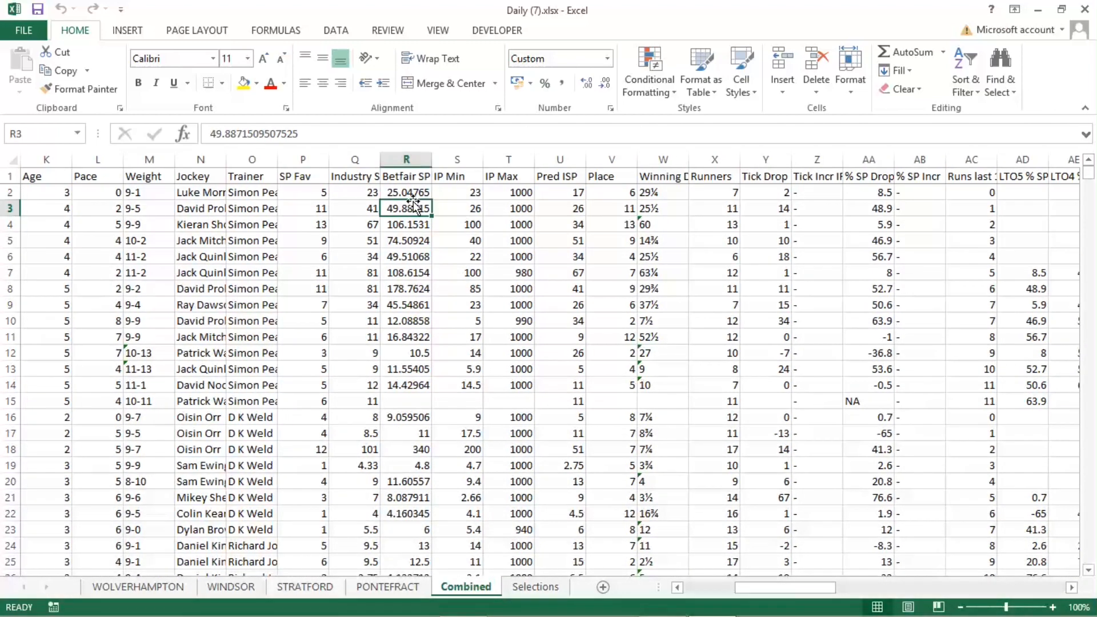
pyautogui.click(466, 207)
pyautogui.moveTo(764, 590); pyautogui.dragTo(1009, 587)
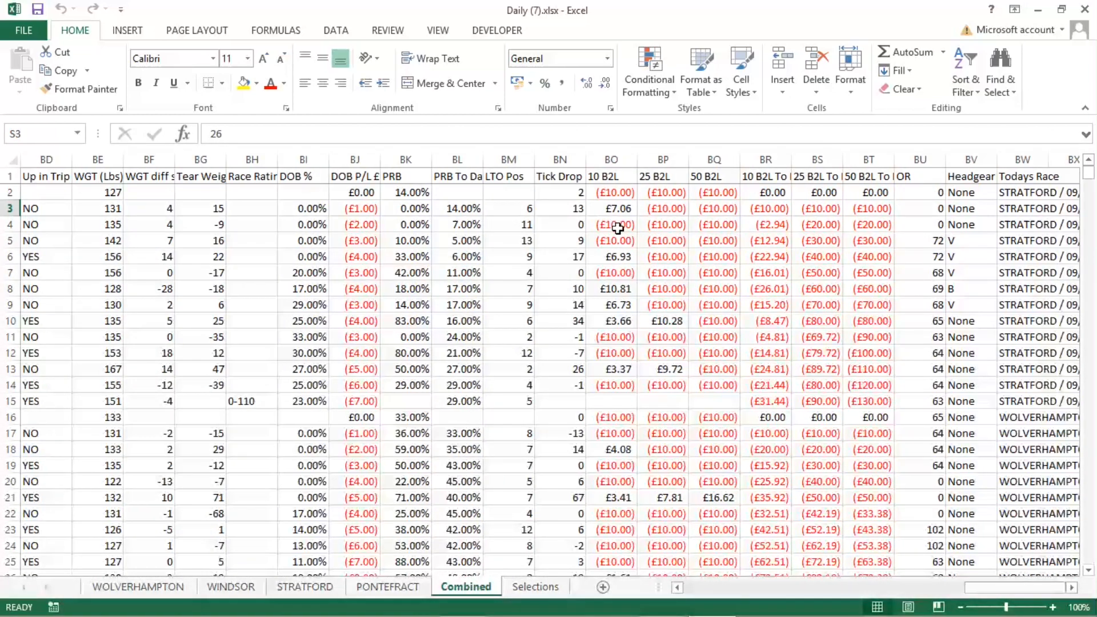
pyautogui.click(617, 207)
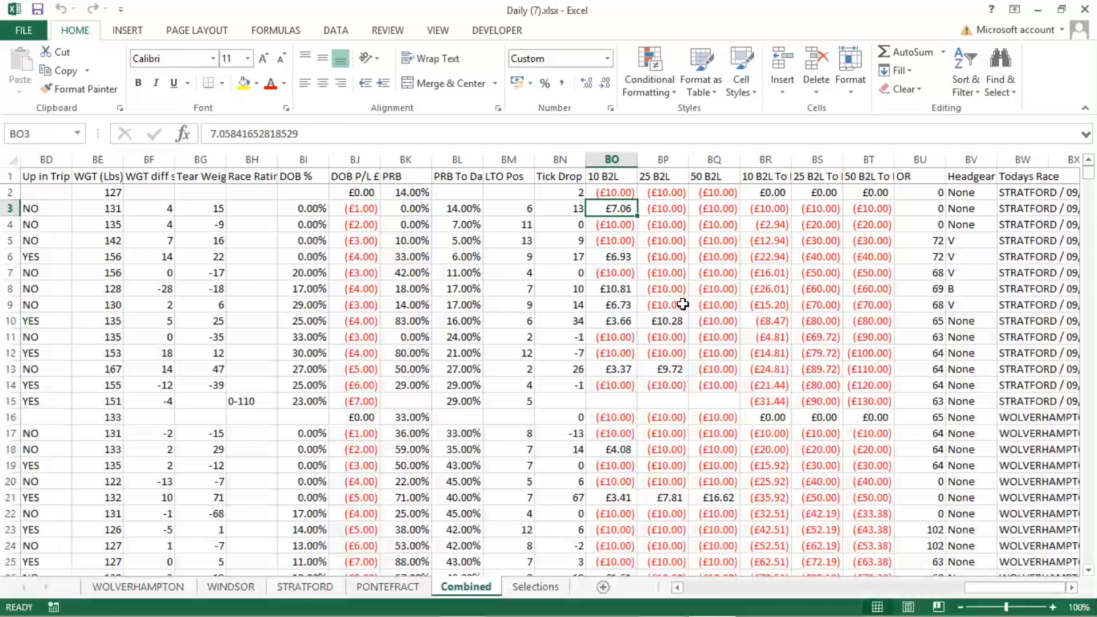
# Compare the 10 B2L result in row 8 with that row's Betfair SP price
pyautogui.click(616, 290)
pyautogui.moveTo(969, 590); pyautogui.dragTo(758, 595)
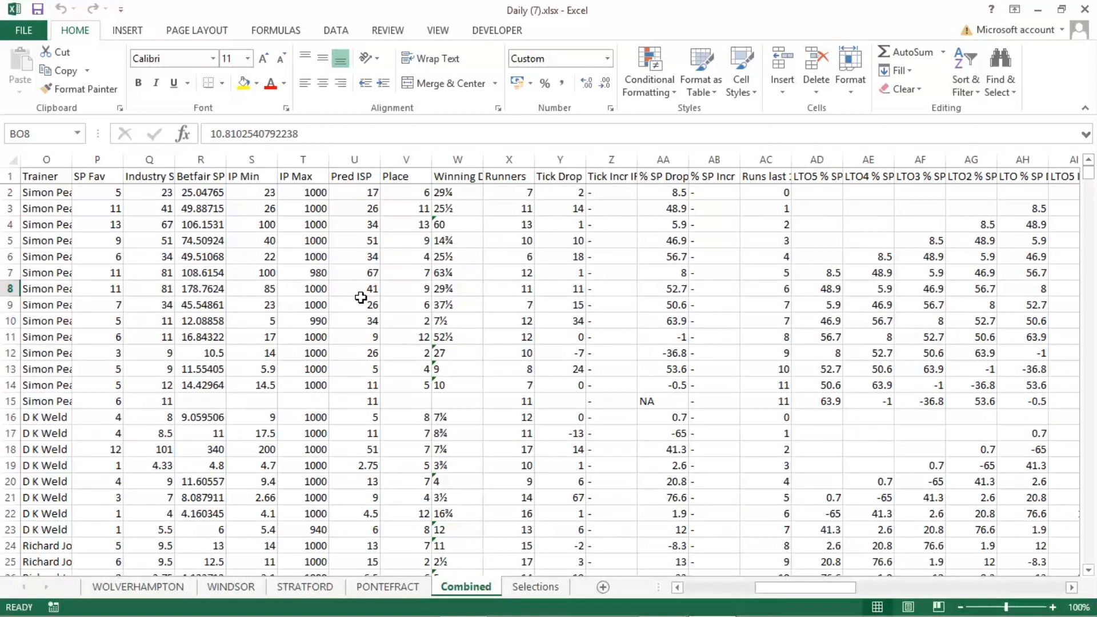
pyautogui.click(209, 290)
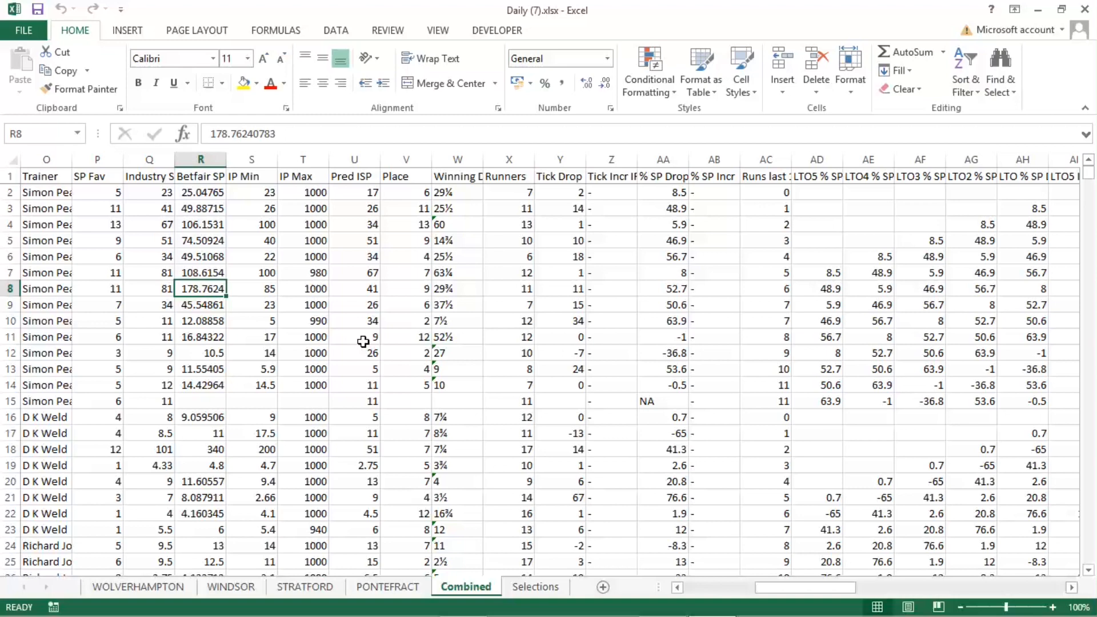
# Check the 10 B2L result in row 10 against that row's Betfair SP and IP Min prices
pyautogui.moveTo(780, 588); pyautogui.dragTo(1007, 591)
pyautogui.click(623, 319)
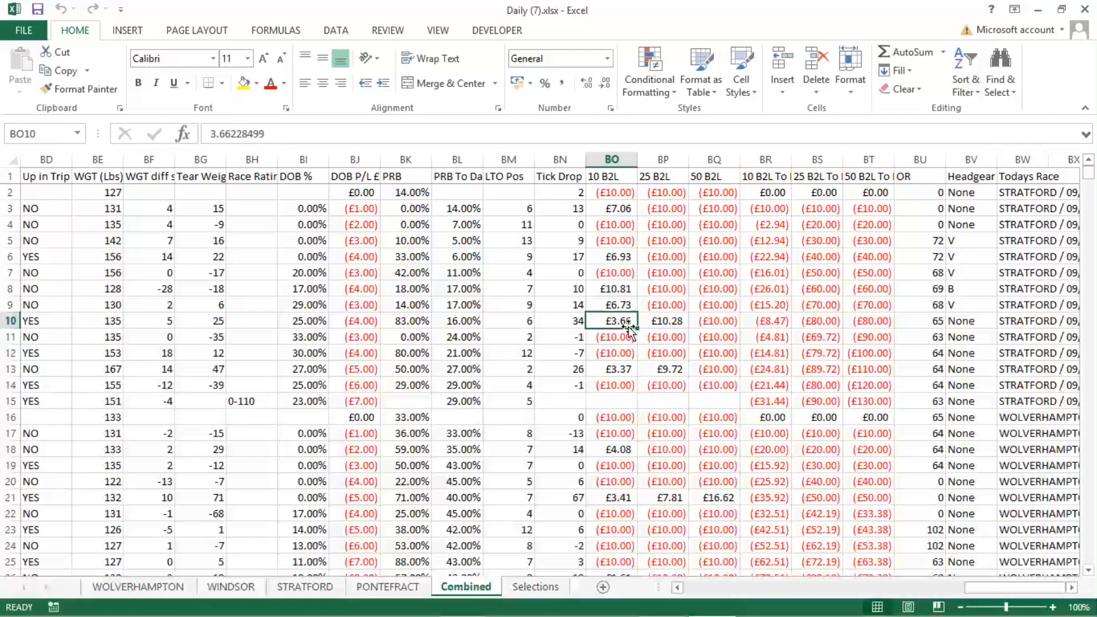
pyautogui.moveTo(979, 589); pyautogui.dragTo(744, 569)
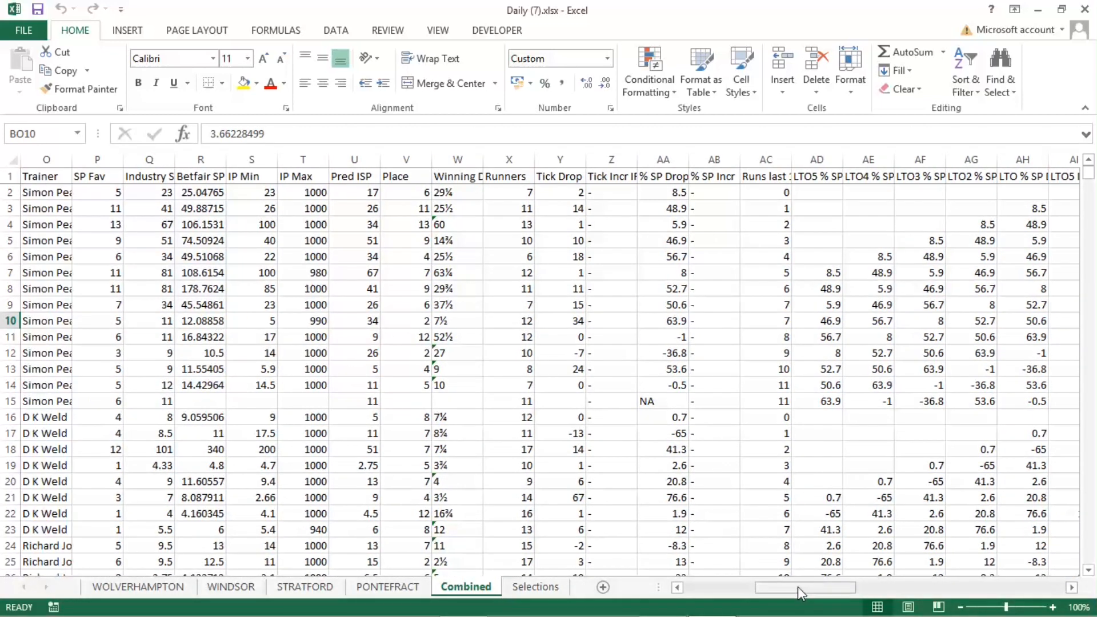
# Inspect the Tick Drop and 25 B2L cells in row 10 and the 25 B2L cell in row 13
pyautogui.moveTo(796, 587); pyautogui.dragTo(1007, 598)
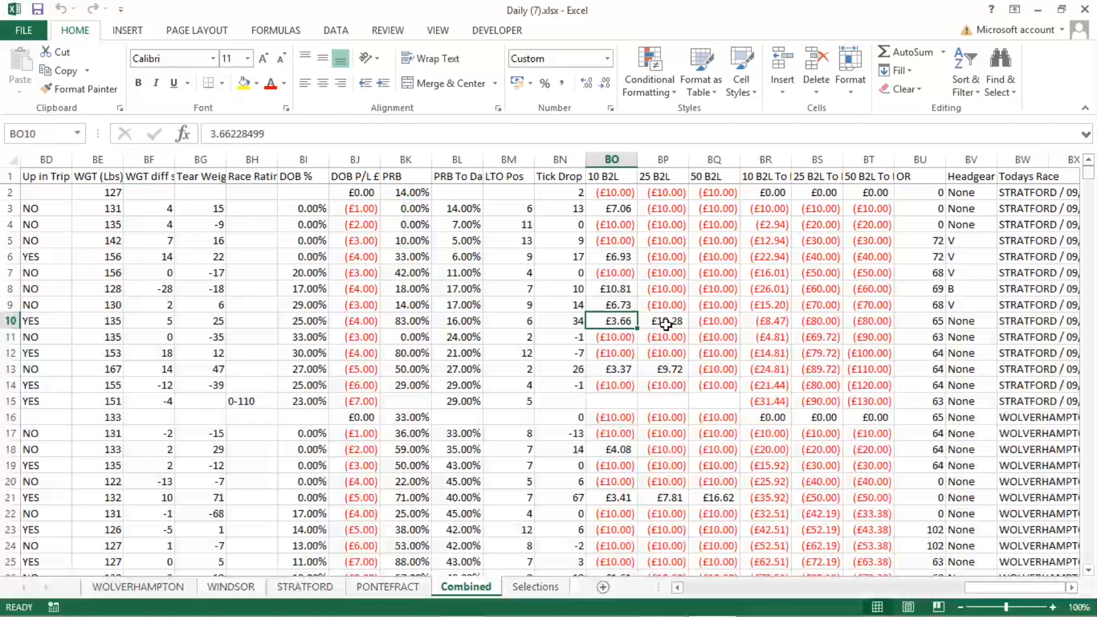
pyautogui.click(574, 321)
pyautogui.click(662, 322)
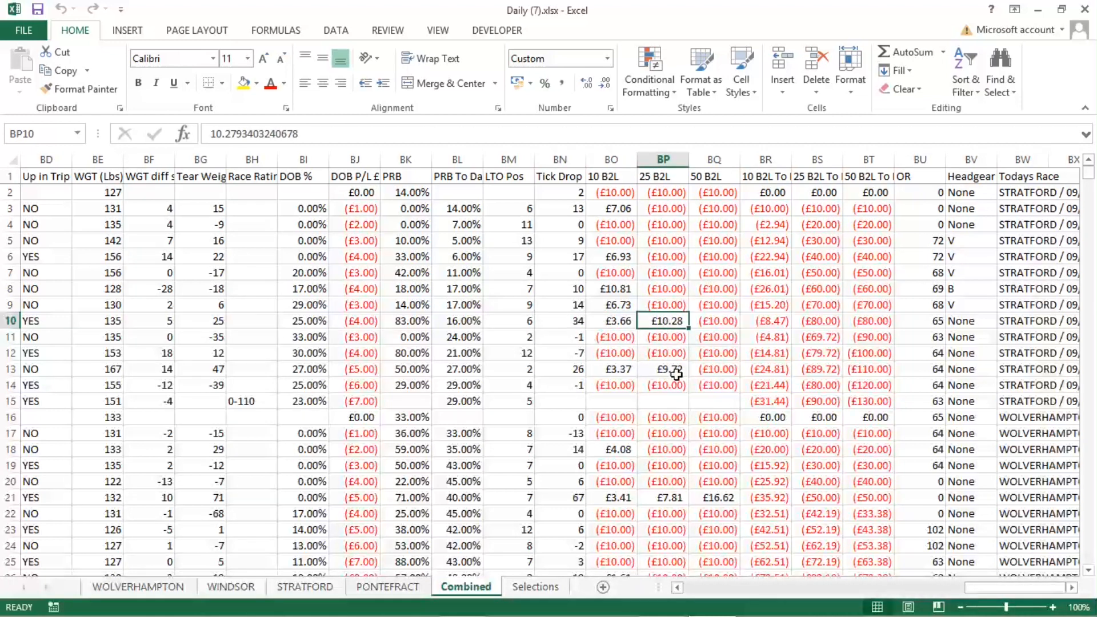
pyautogui.click(675, 373)
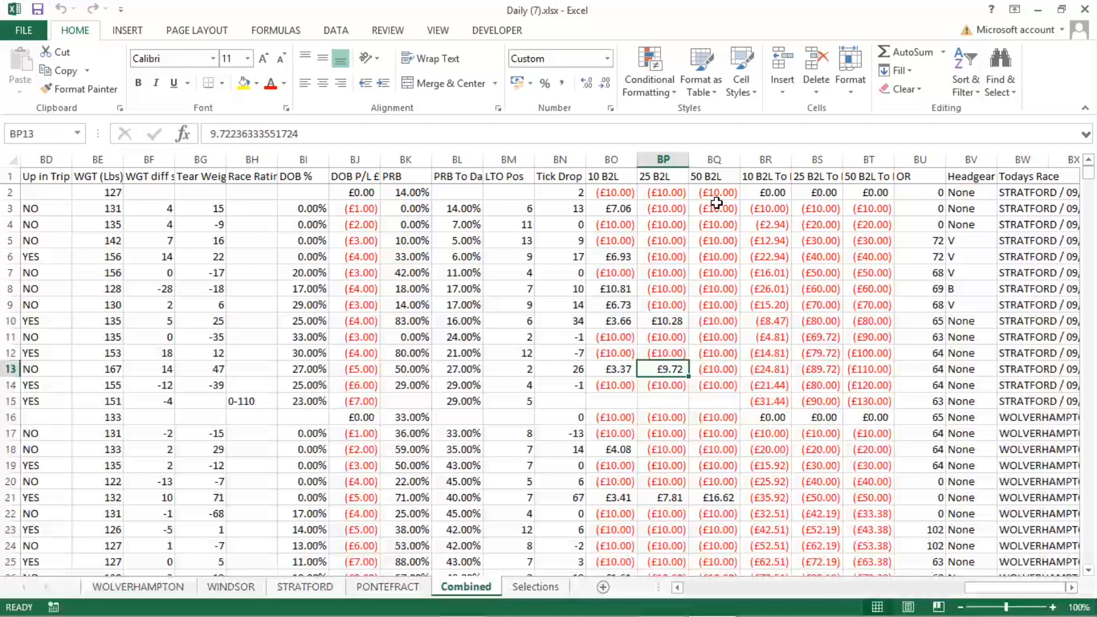
# Review the 50 B2L results in rows 2 to 14 and the Tick Drop in row 10
pyautogui.moveTo(1012, 588); pyautogui.dragTo(1041, 591)
pyautogui.moveTo(733, 195); pyautogui.dragTo(729, 385)
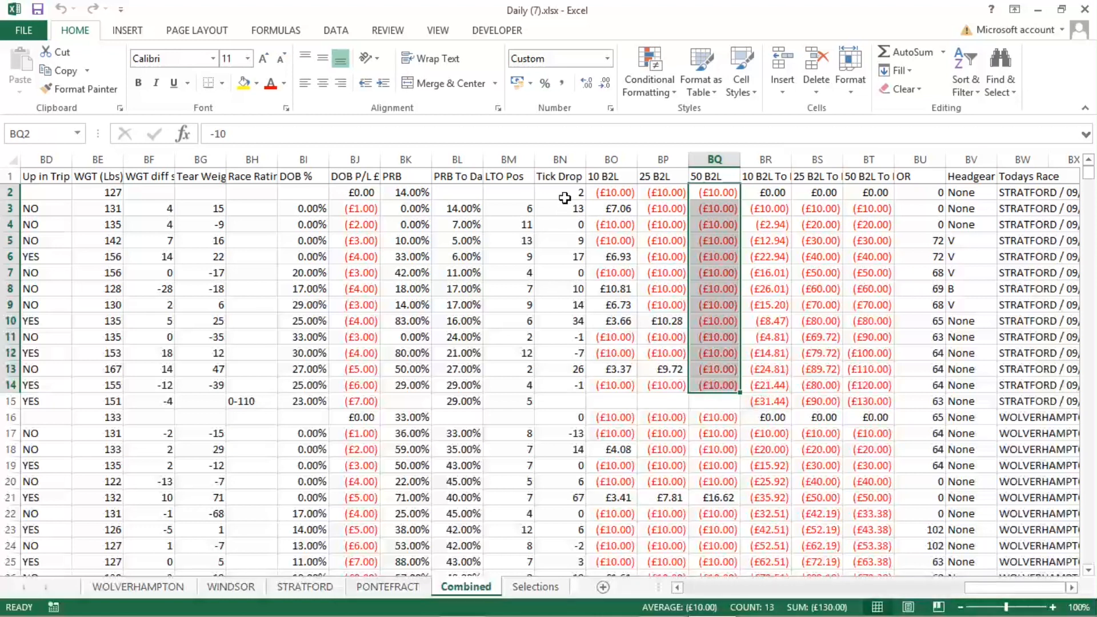
pyautogui.click(568, 326)
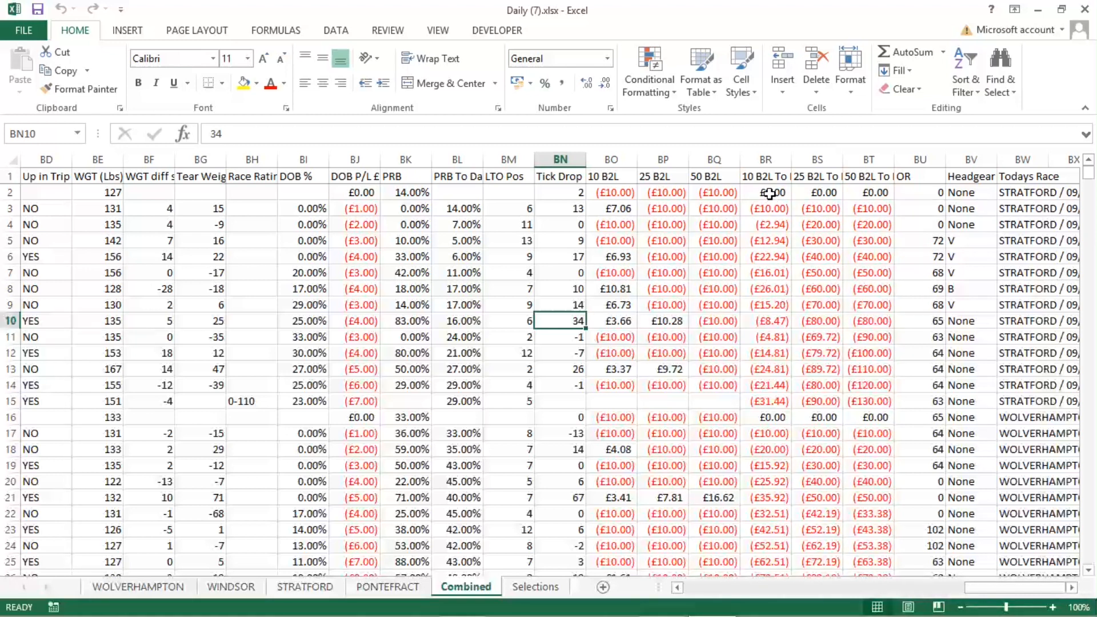
# Inspect the 10, 25 and 50 B2L To Date totals in row 15
pyautogui.click(768, 400)
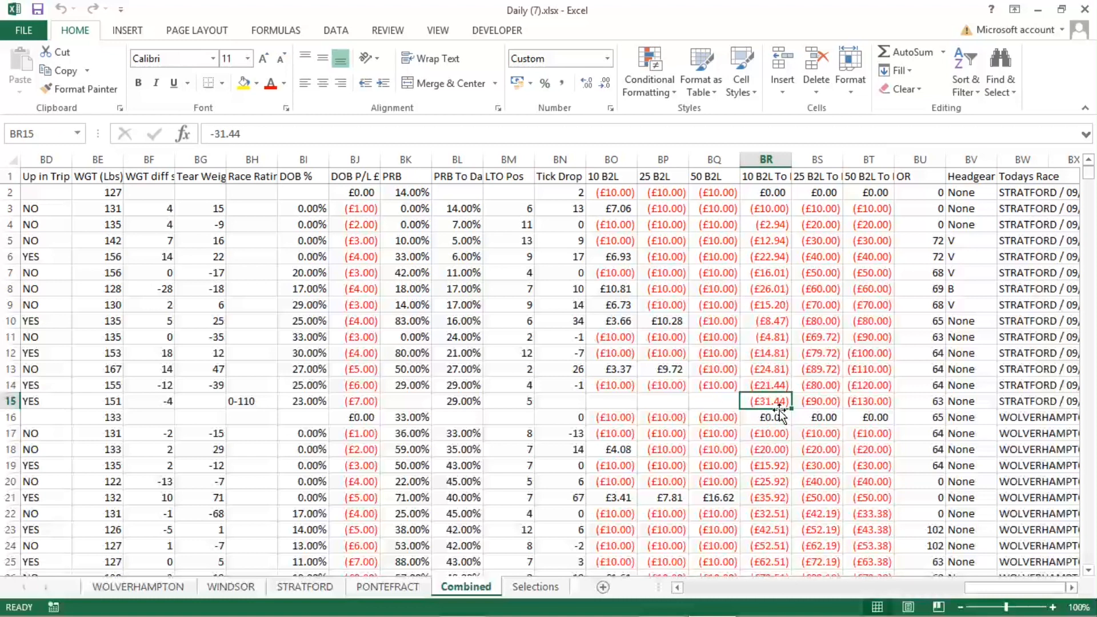
pyautogui.click(821, 405)
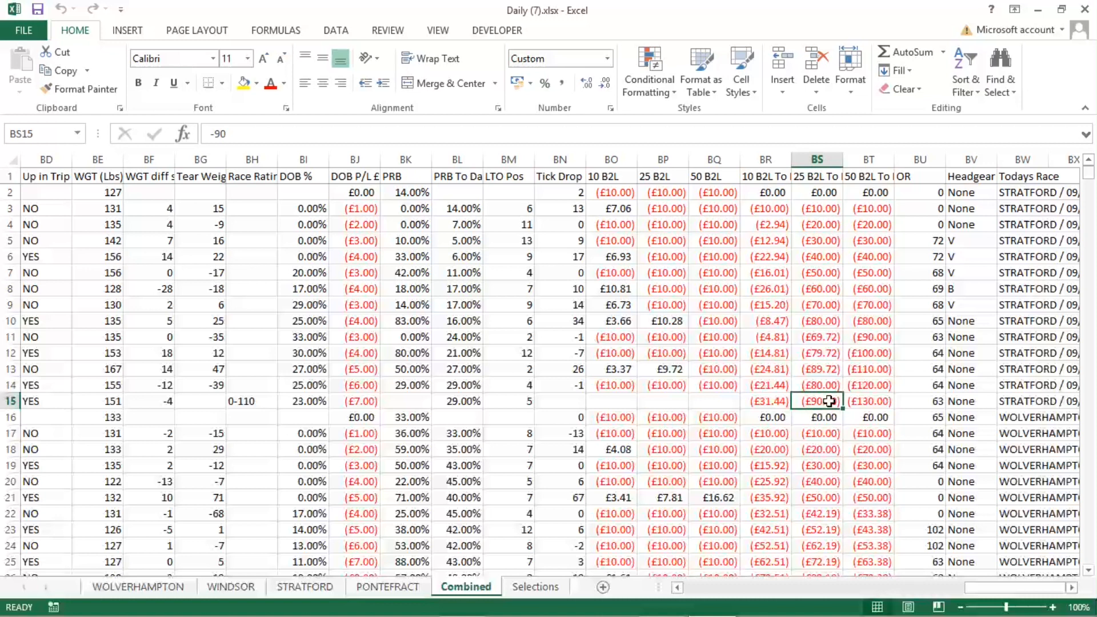
pyautogui.click(869, 406)
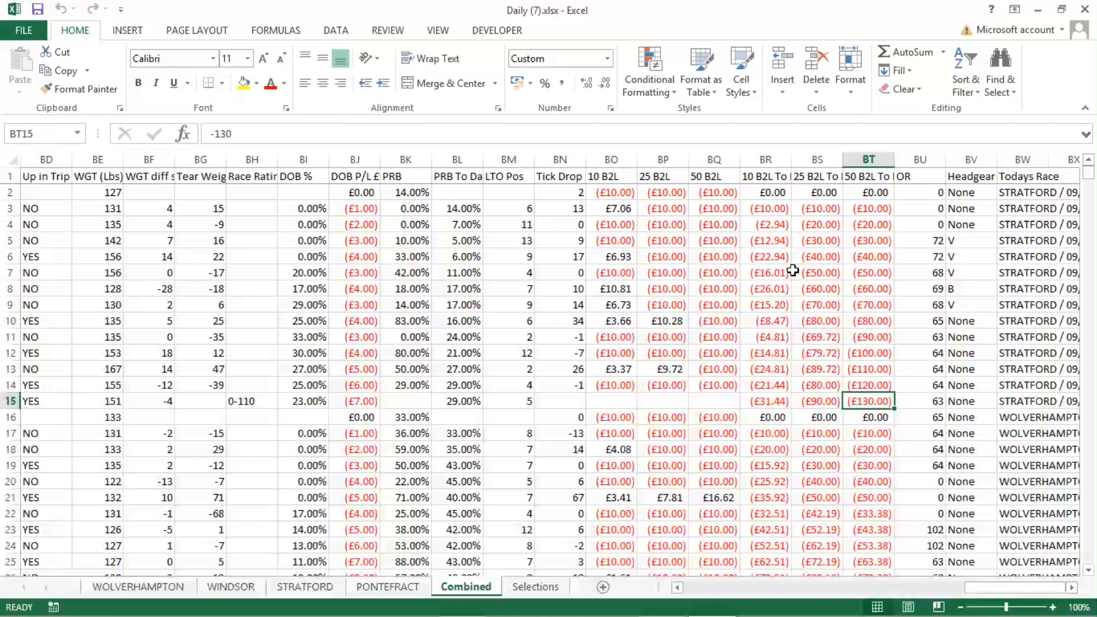
# Add filters to the header row and filter the Date column to today's races, 09/10/2023
pyautogui.click(10, 176)
pyautogui.click(336, 30)
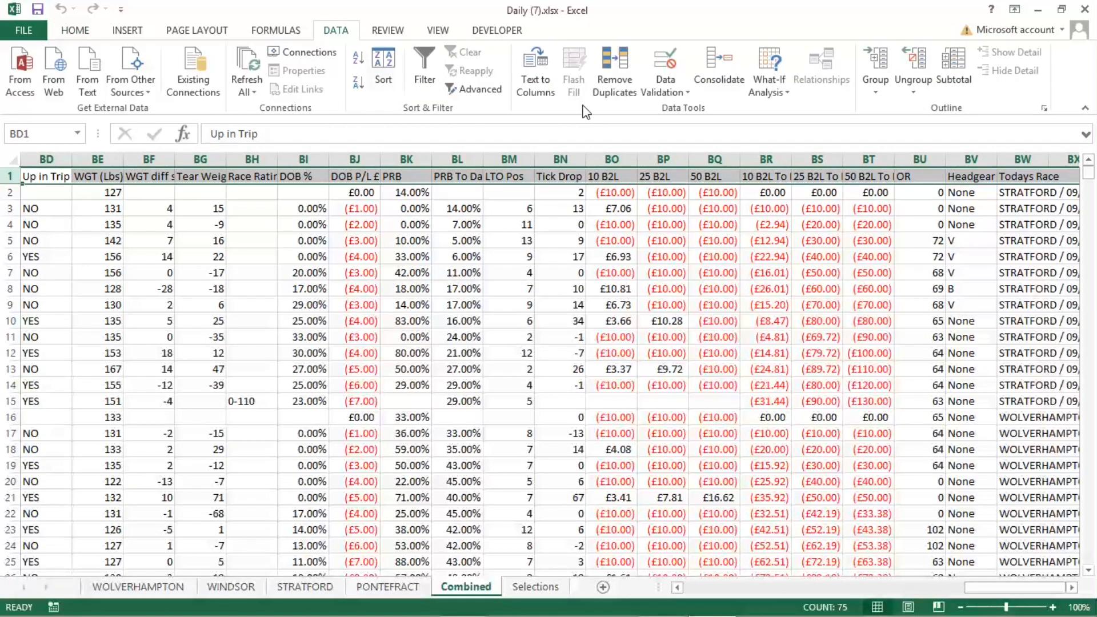
pyautogui.click(420, 77)
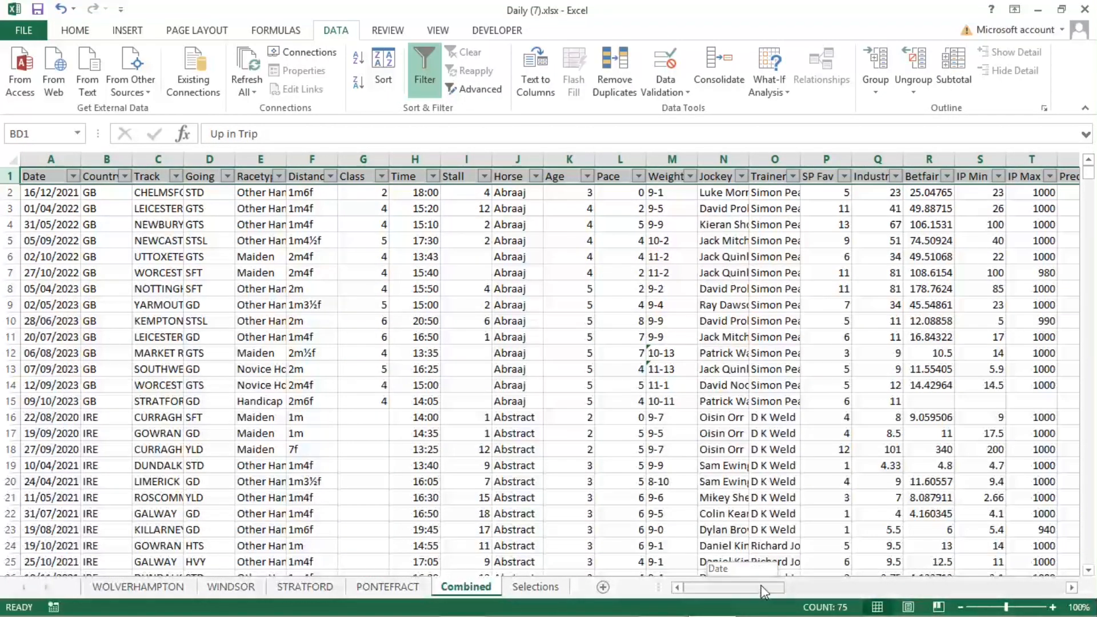
pyautogui.moveTo(760, 589)
pyautogui.mouseDown()
pyautogui.moveTo(1006, 588)
pyautogui.moveTo(766, 587)
pyautogui.mouseUp()
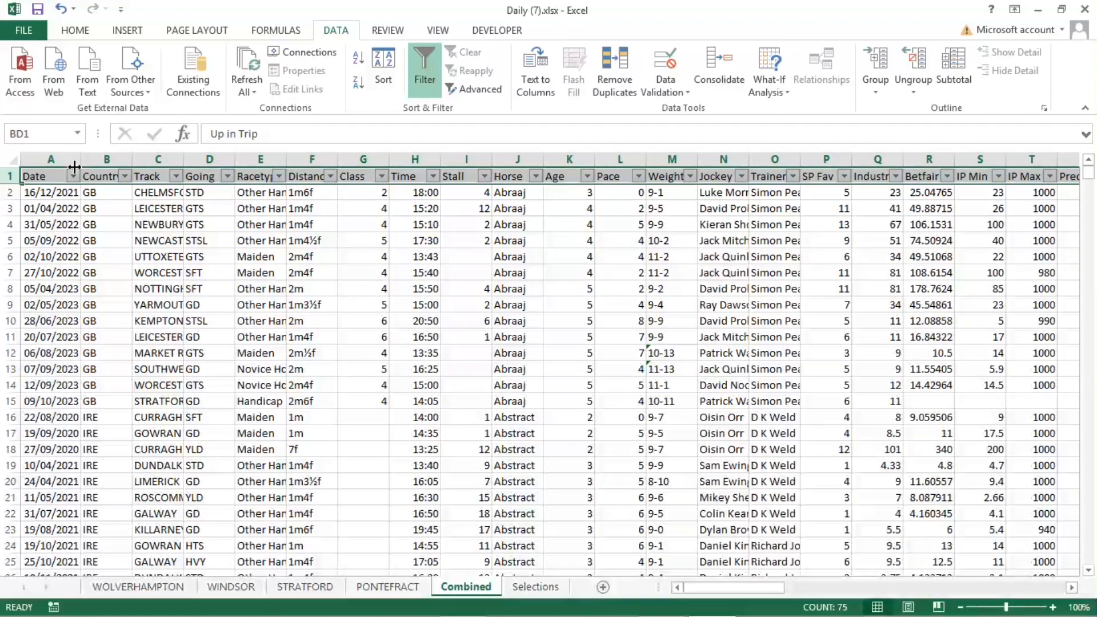
pyautogui.click(73, 176)
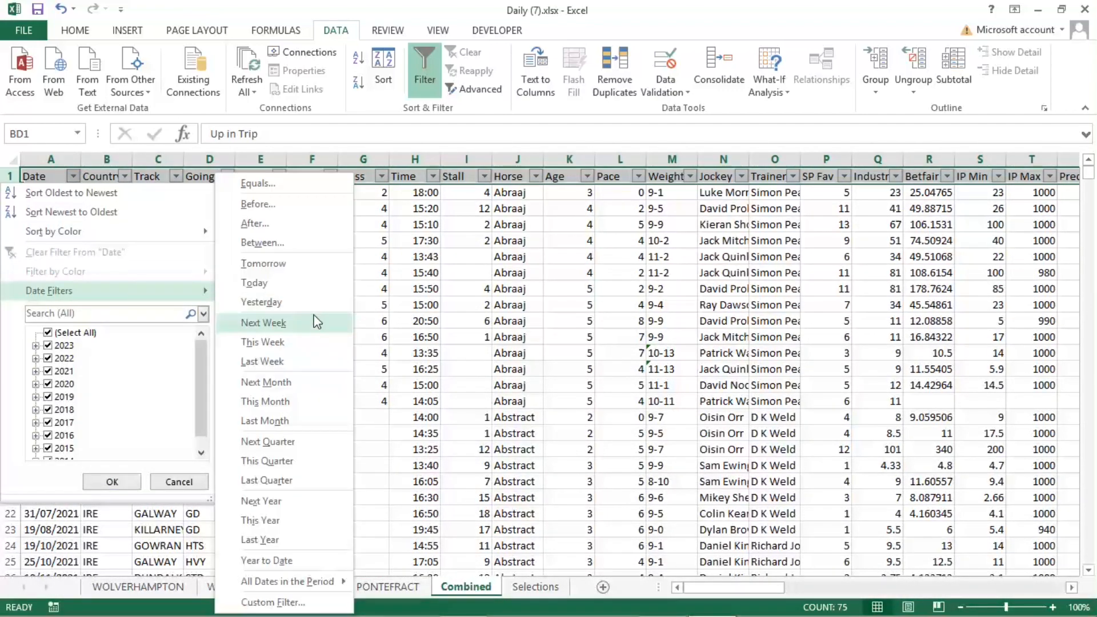
# Filter the 10 B2L To Date column with a greater-than-or-equal-to condition
pyautogui.moveTo(755, 588); pyautogui.dragTo(1066, 600)
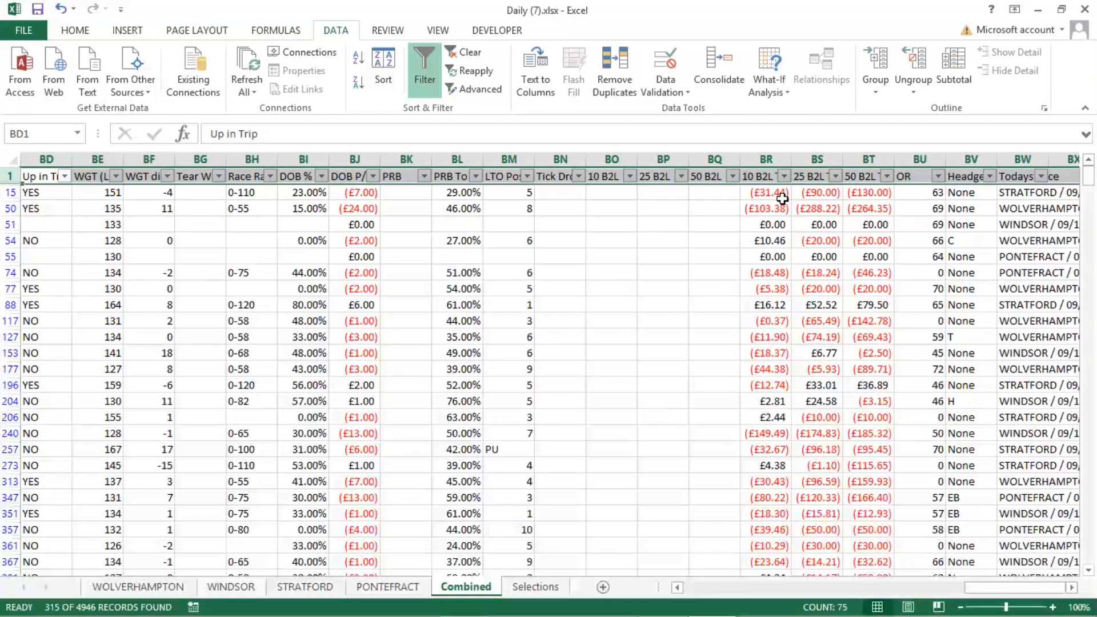
pyautogui.click(784, 176)
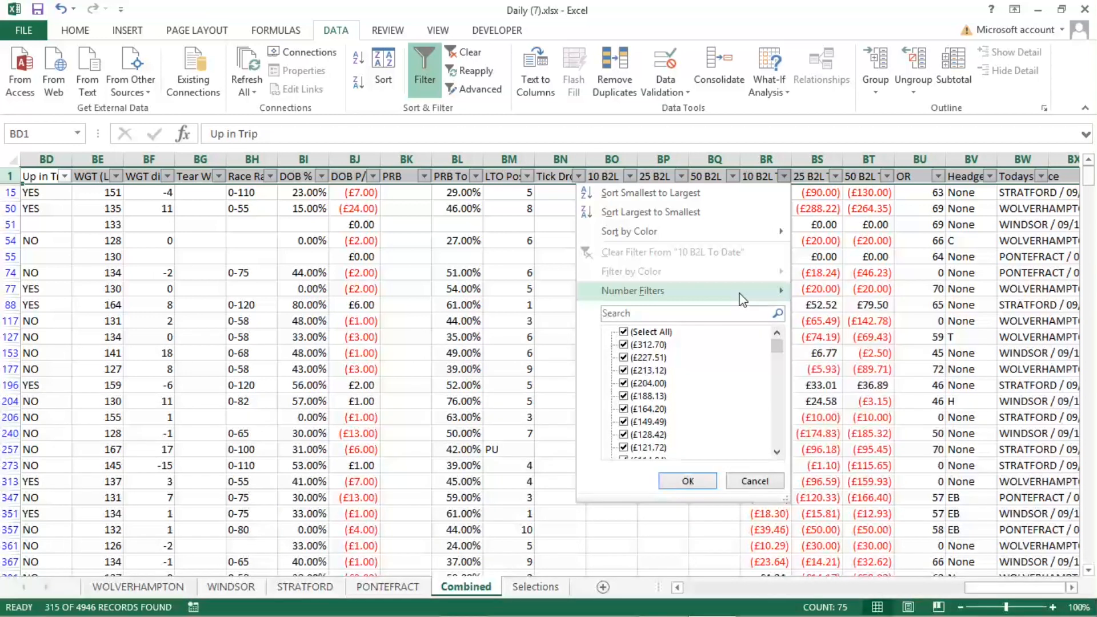
pyautogui.moveTo(759, 293)
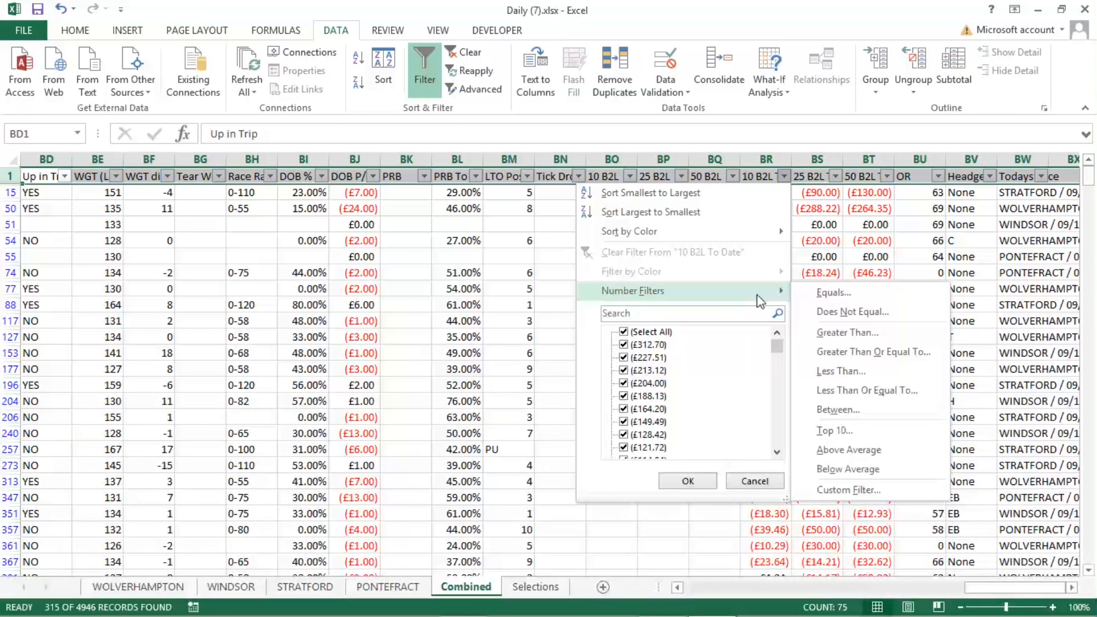
pyautogui.click(893, 351)
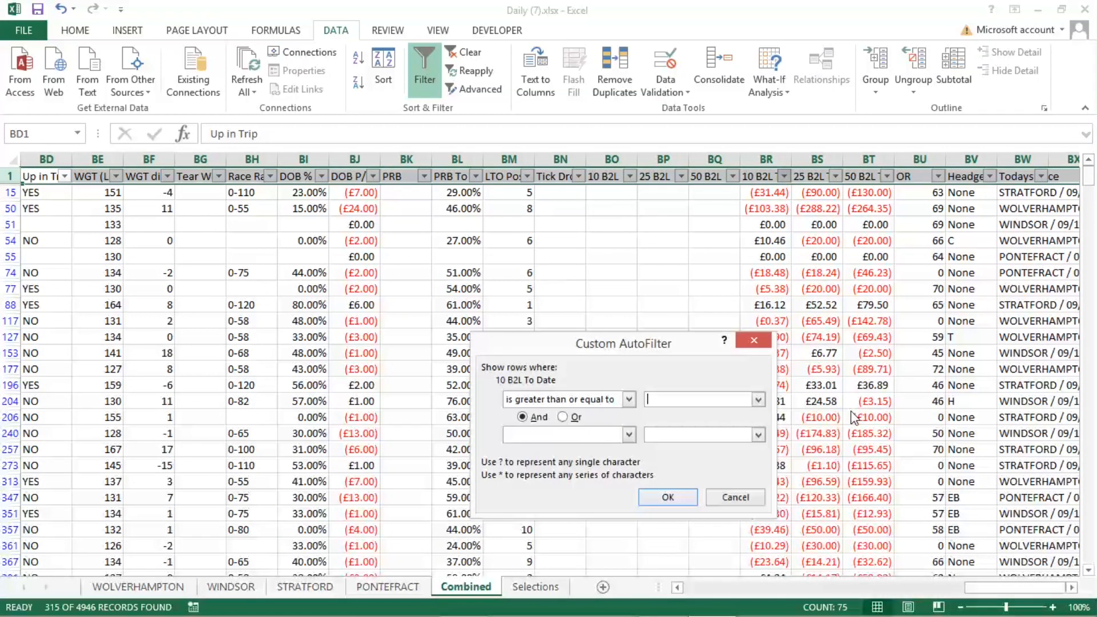
pyautogui.press('Return')
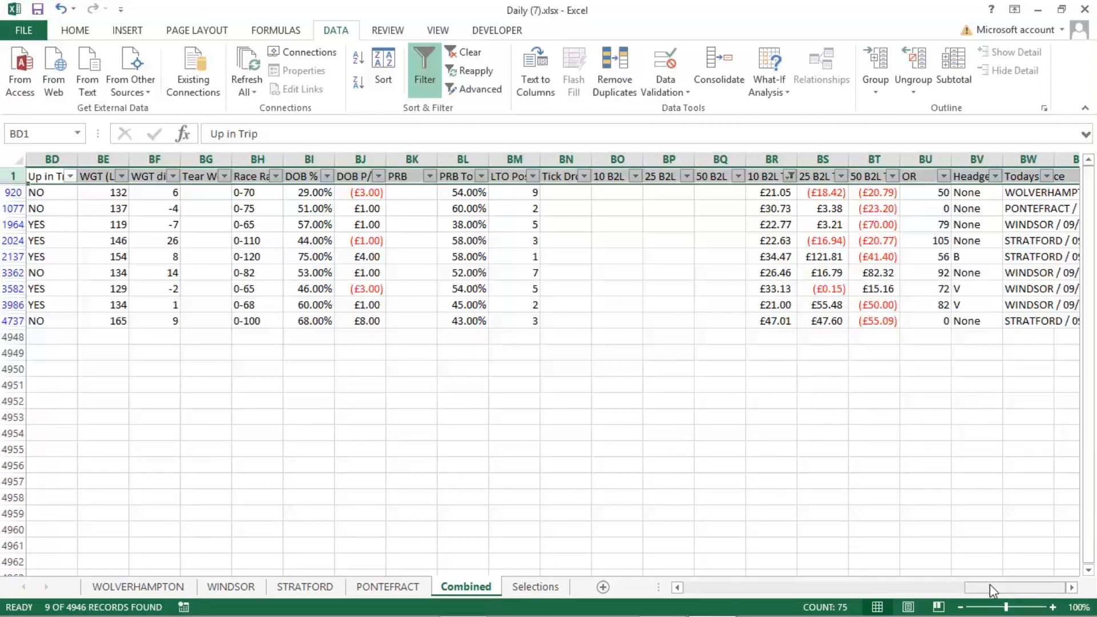
# Examine the B2L To Date totals of the filtered runners, including the last runner's 10 B2L To Date
pyautogui.moveTo(990, 584); pyautogui.dragTo(1041, 586)
pyautogui.moveTo(988, 586); pyautogui.dragTo(1063, 604)
pyautogui.click(784, 318)
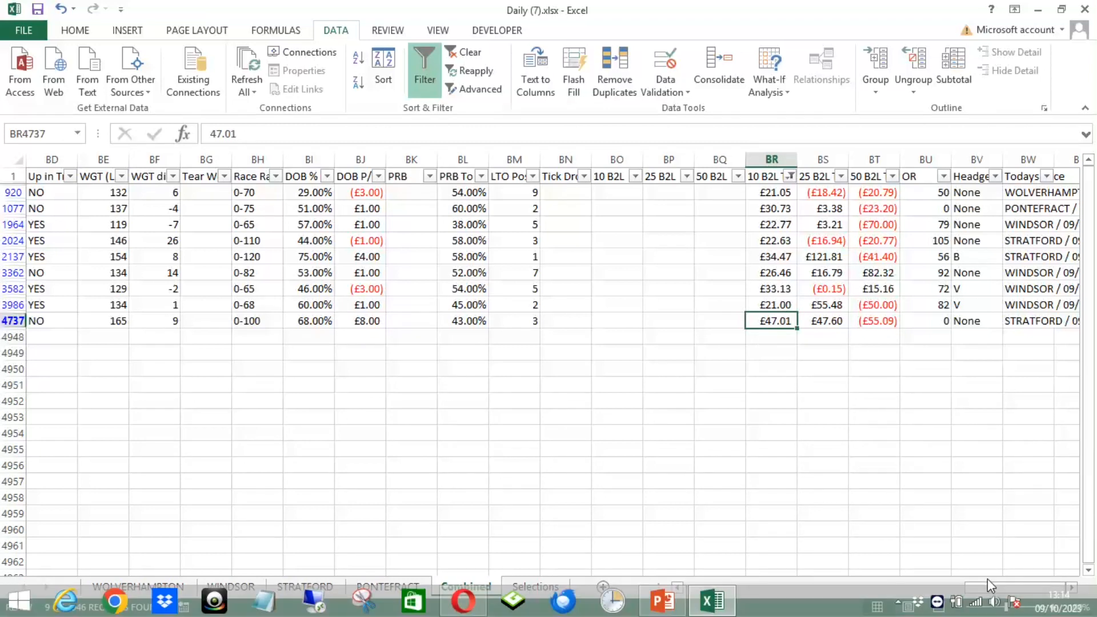
# Fit the Horse column's width to the full horse names and return to the B2L To Date columns
pyautogui.moveTo(955, 587); pyautogui.dragTo(677, 614)
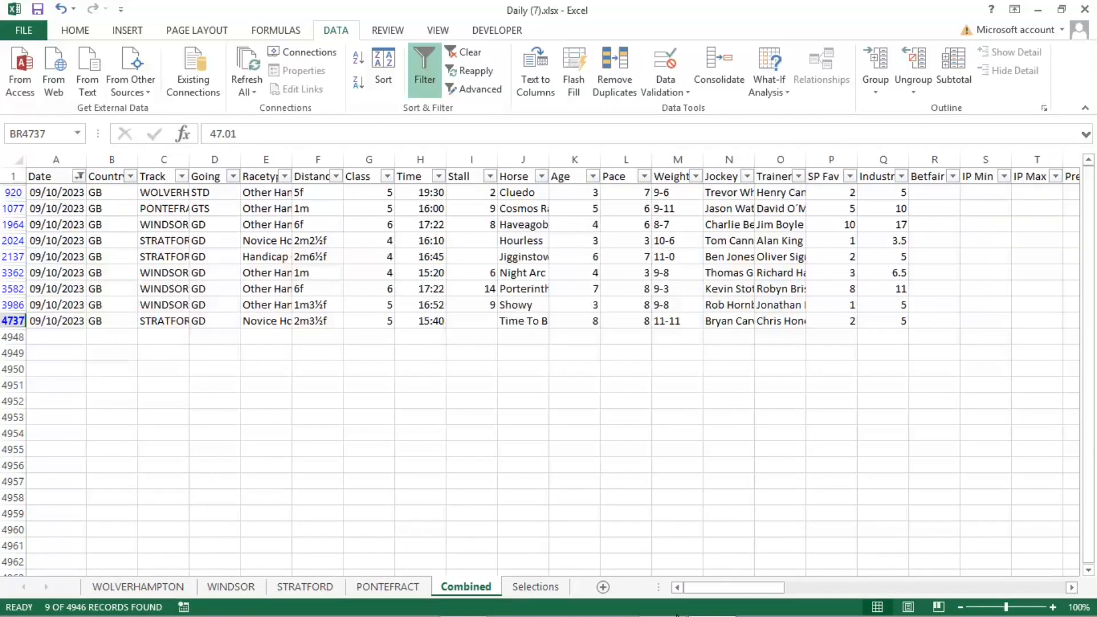
pyautogui.doubleClick(552, 162)
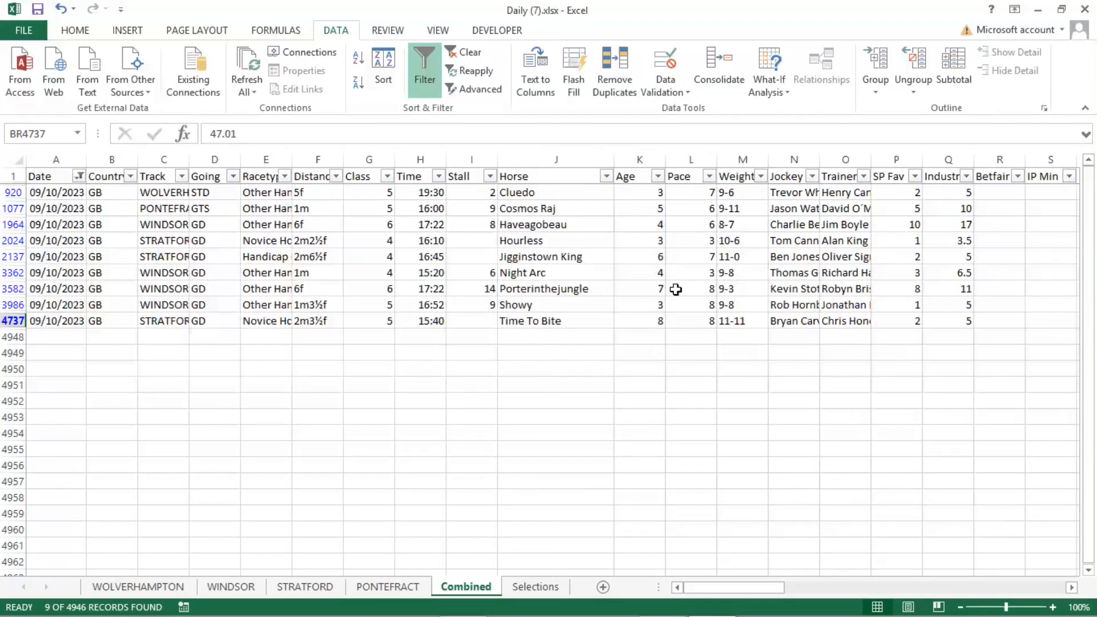
pyautogui.moveTo(768, 588); pyautogui.dragTo(1094, 589)
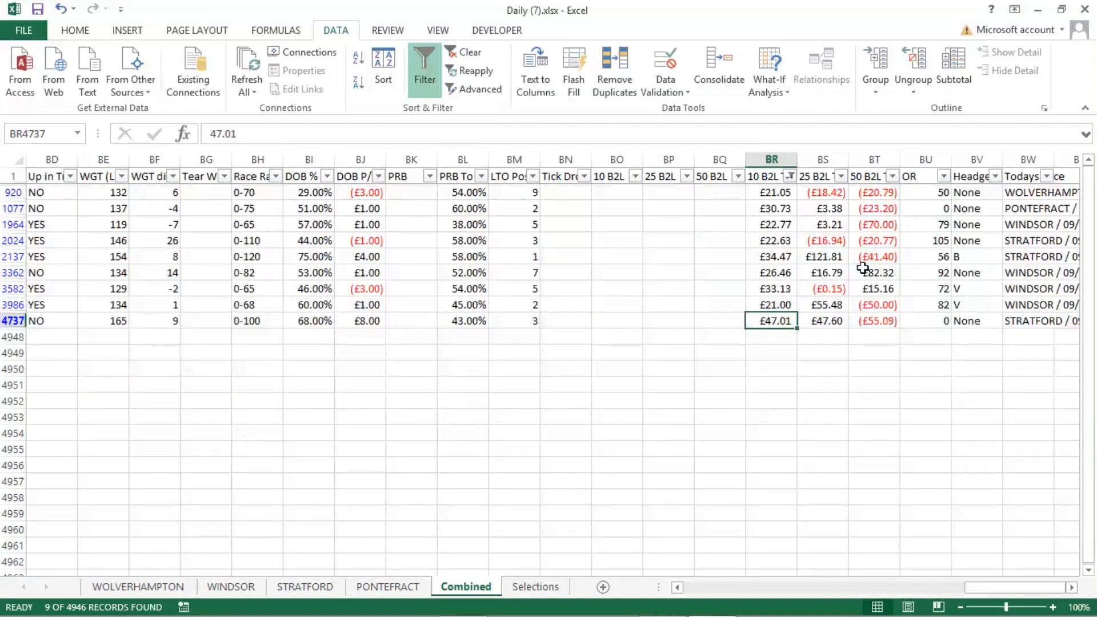
# Reset the Date filter so that all dates are included
pyautogui.moveTo(982, 594); pyautogui.dragTo(648, 578)
pyautogui.click(78, 176)
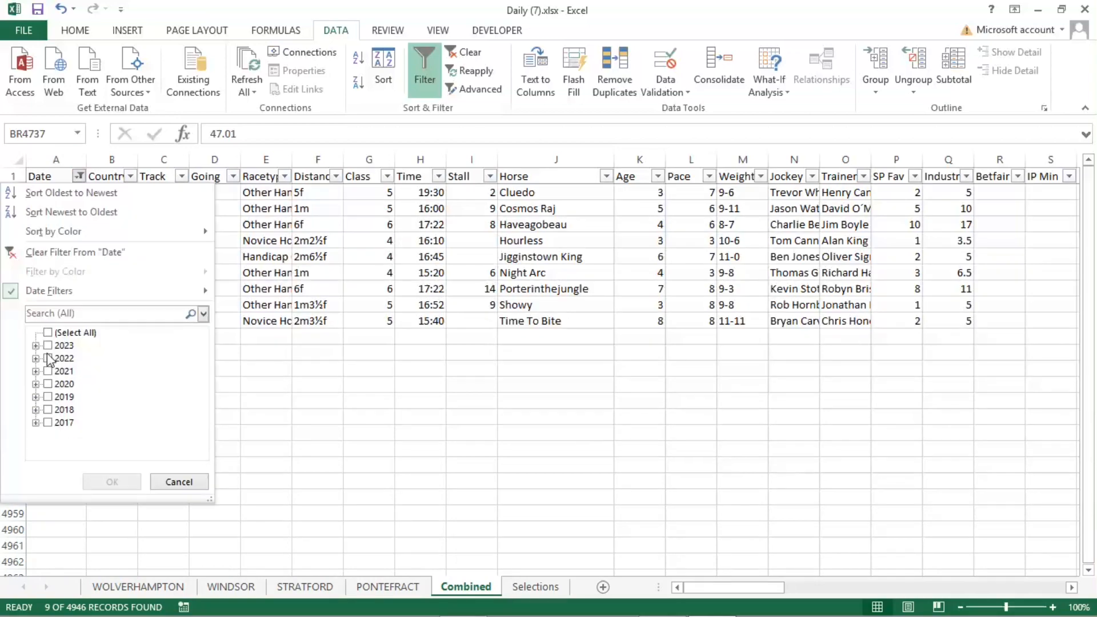
pyautogui.click(48, 332)
pyautogui.click(111, 480)
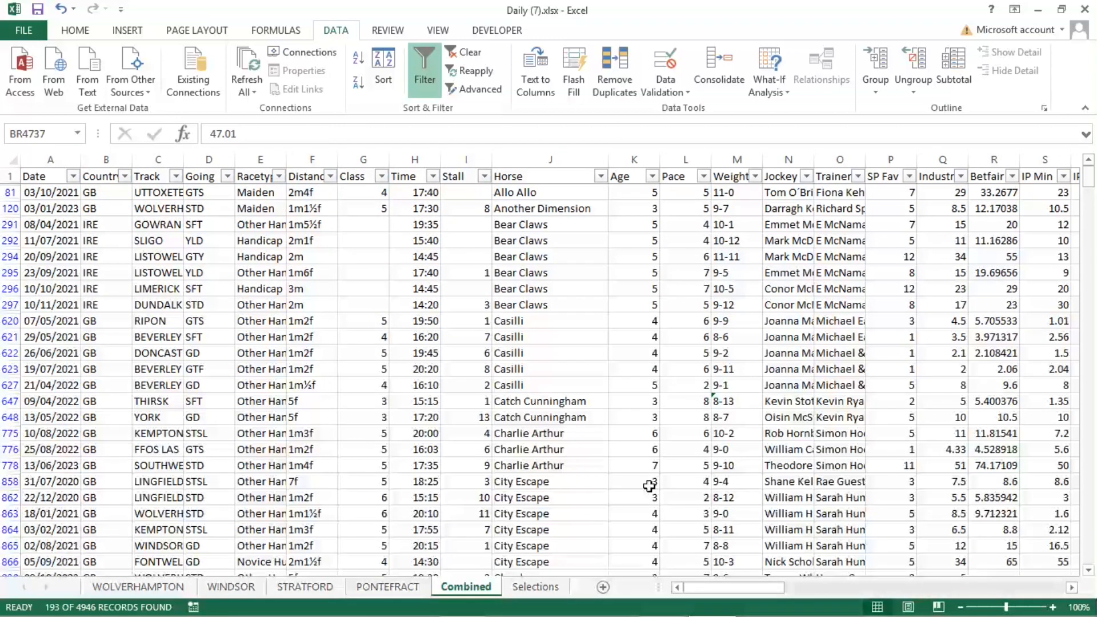
# Reset the 10 B2L To Date filter to include all values
pyautogui.moveTo(739, 589); pyautogui.dragTo(1074, 588)
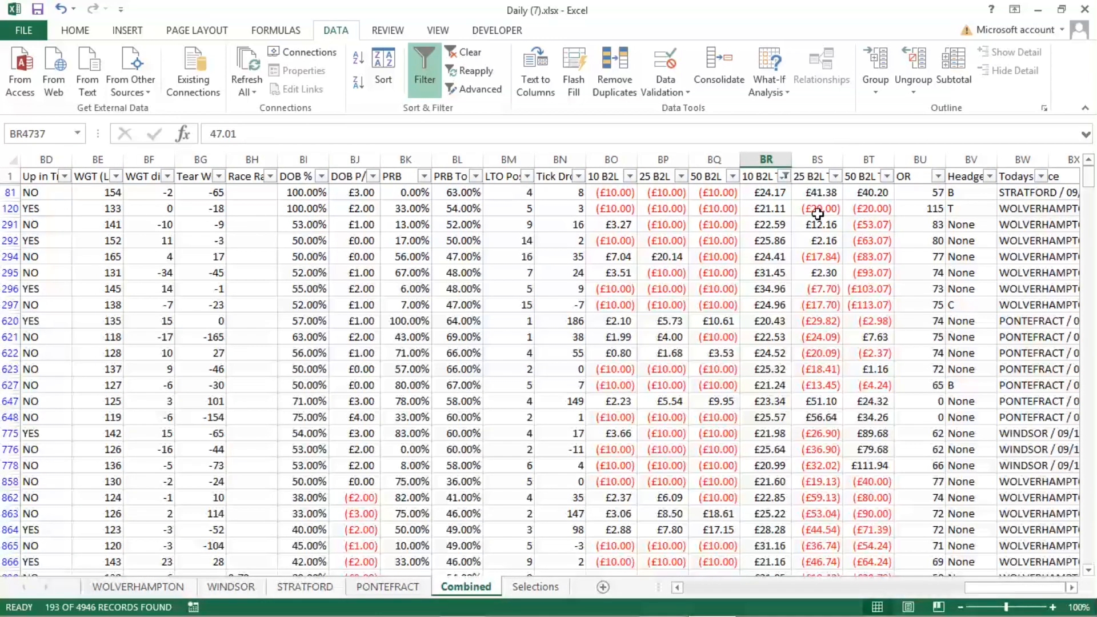
pyautogui.click(784, 176)
pyautogui.click(650, 332)
pyautogui.click(649, 332)
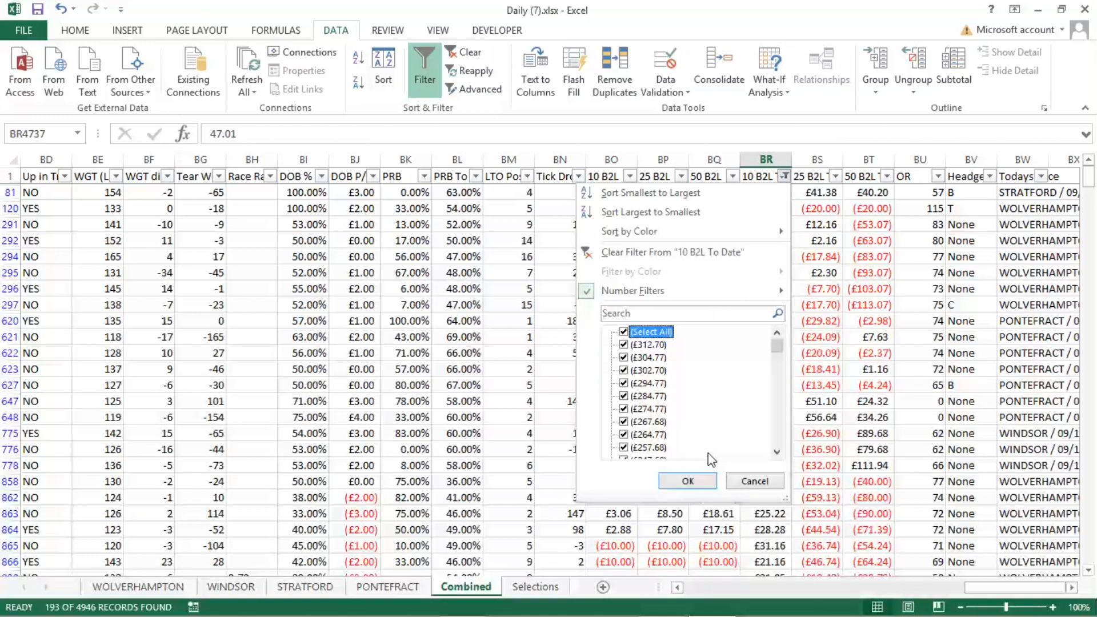
pyautogui.click(692, 481)
# Filter the Horse column to show only Time To Bite's races
pyautogui.moveTo(994, 588); pyautogui.dragTo(711, 588)
pyautogui.click(595, 177)
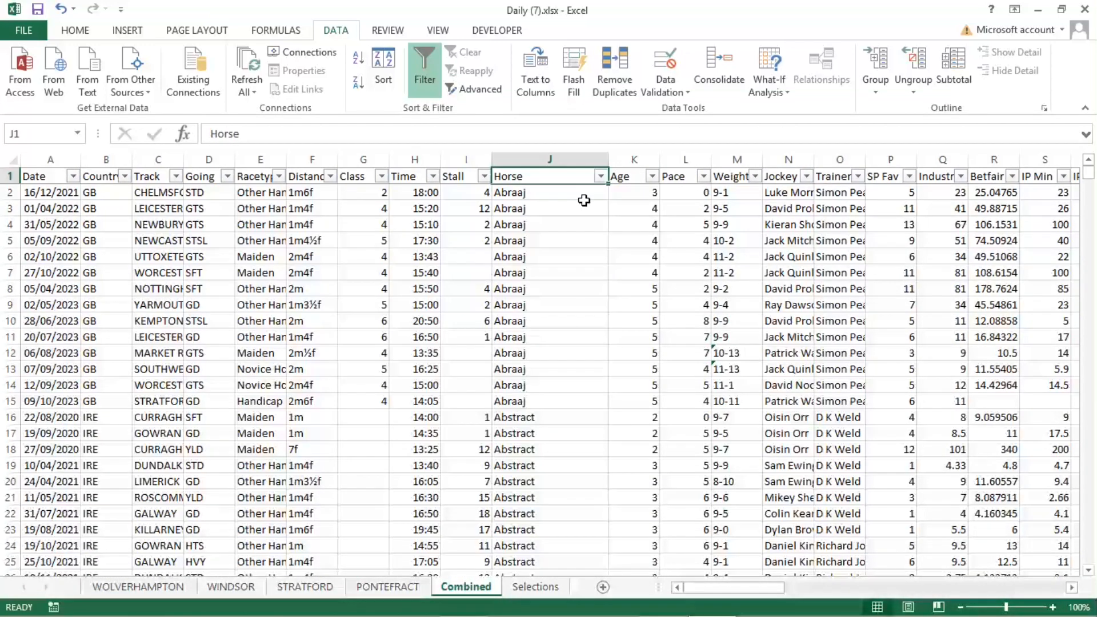
pyautogui.click(601, 176)
pyautogui.click(506, 311)
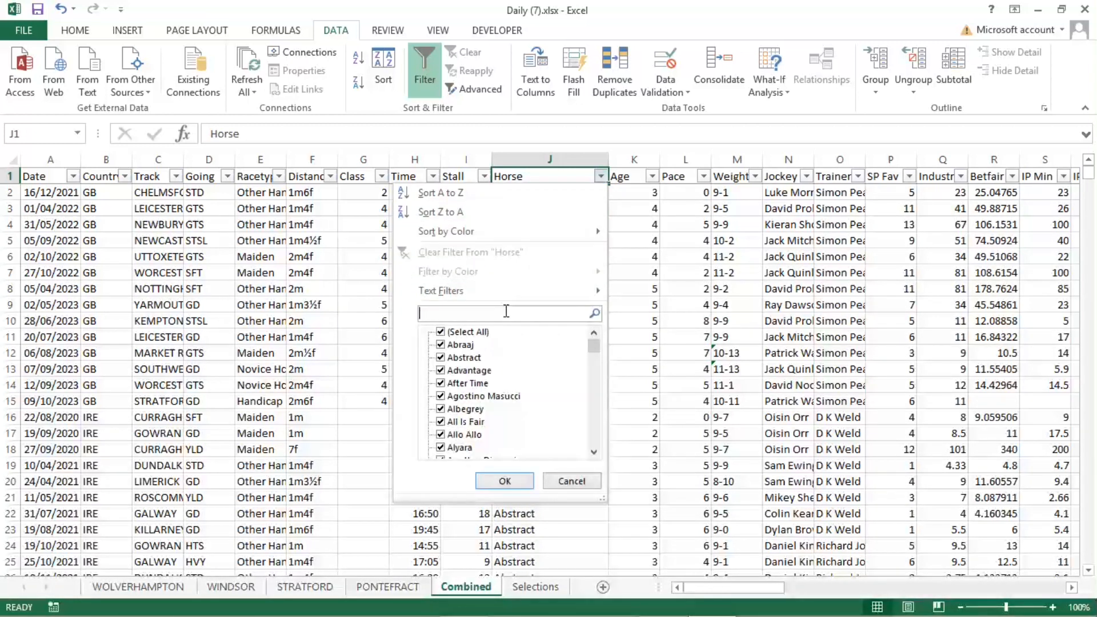
pyautogui.write('time to bite')
pyautogui.press('Return')
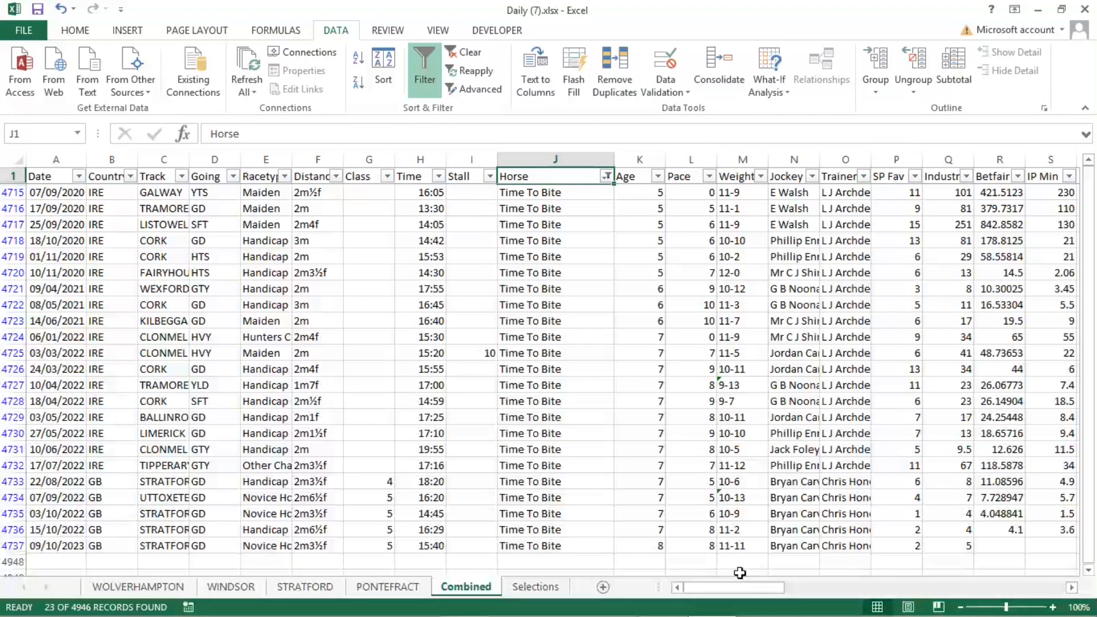
# Review Time To Bite's B2L history, the 25 B2L To Date total in row 4737, and its past race details
pyautogui.moveTo(743, 587); pyautogui.dragTo(1016, 584)
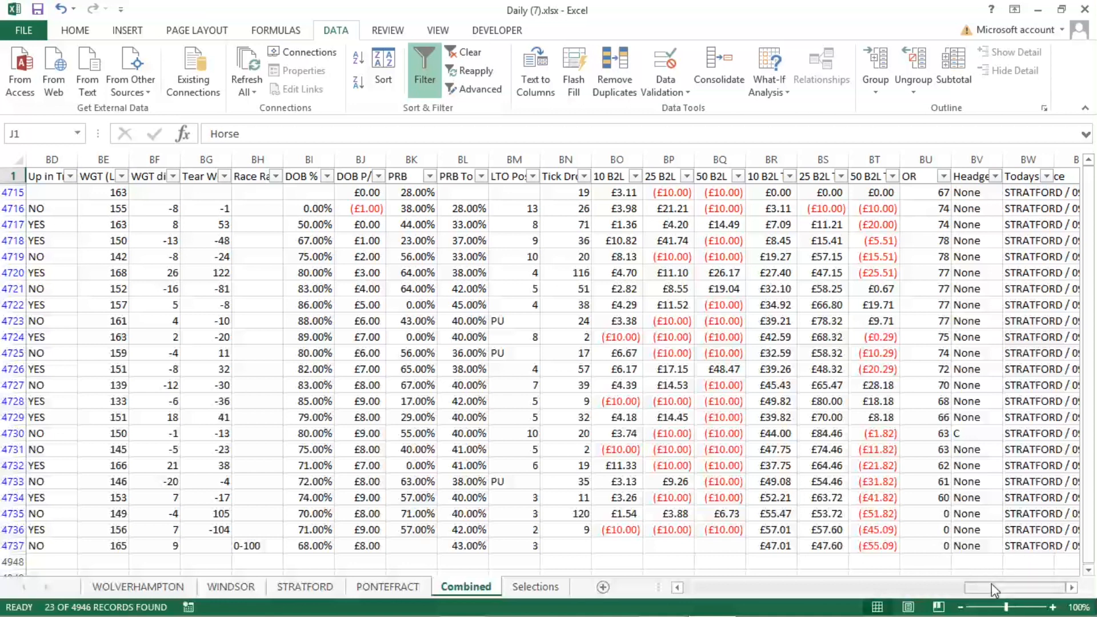
pyautogui.click(841, 546)
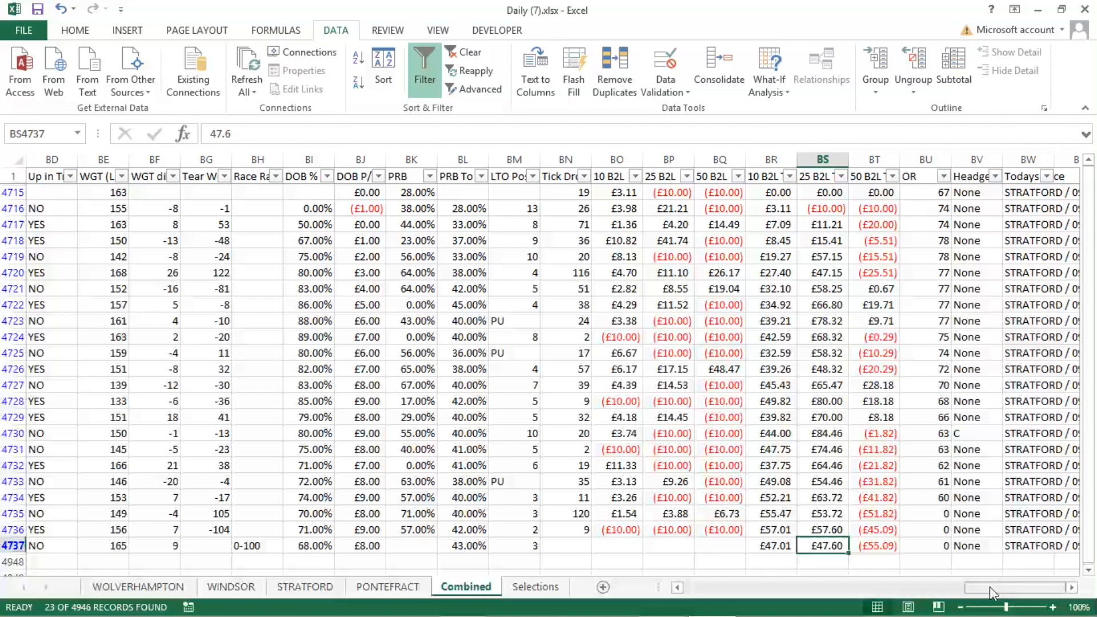
pyautogui.moveTo(990, 586); pyautogui.dragTo(632, 581)
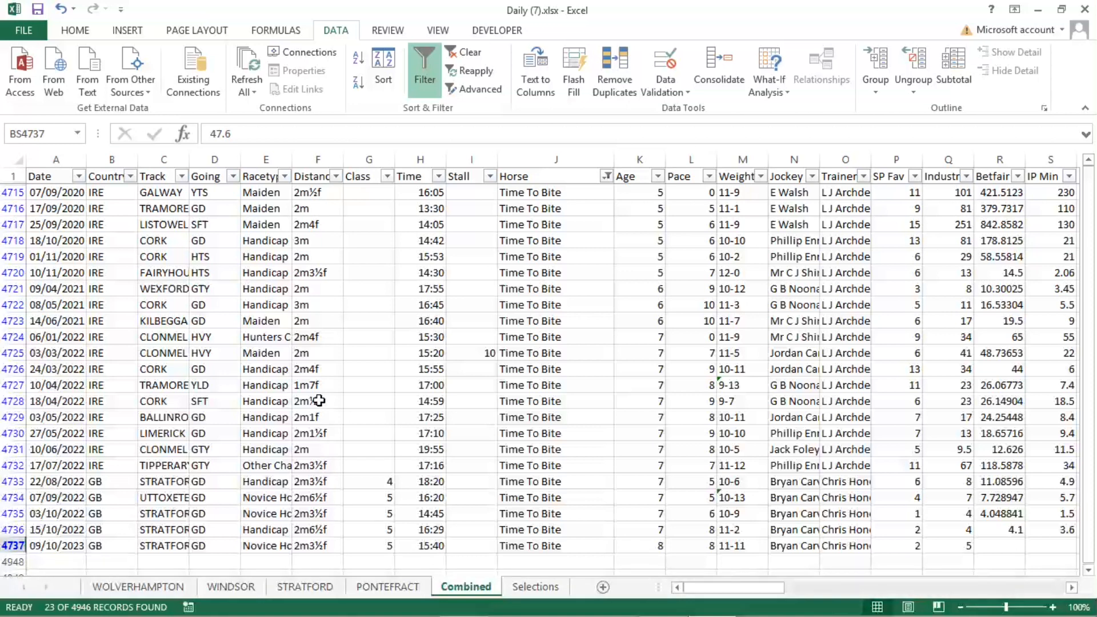
# Select Time To Bite's 2m3½f races in rows 4720, 4732, 4733 and 4735 and check their B2L results
pyautogui.click(312, 273)
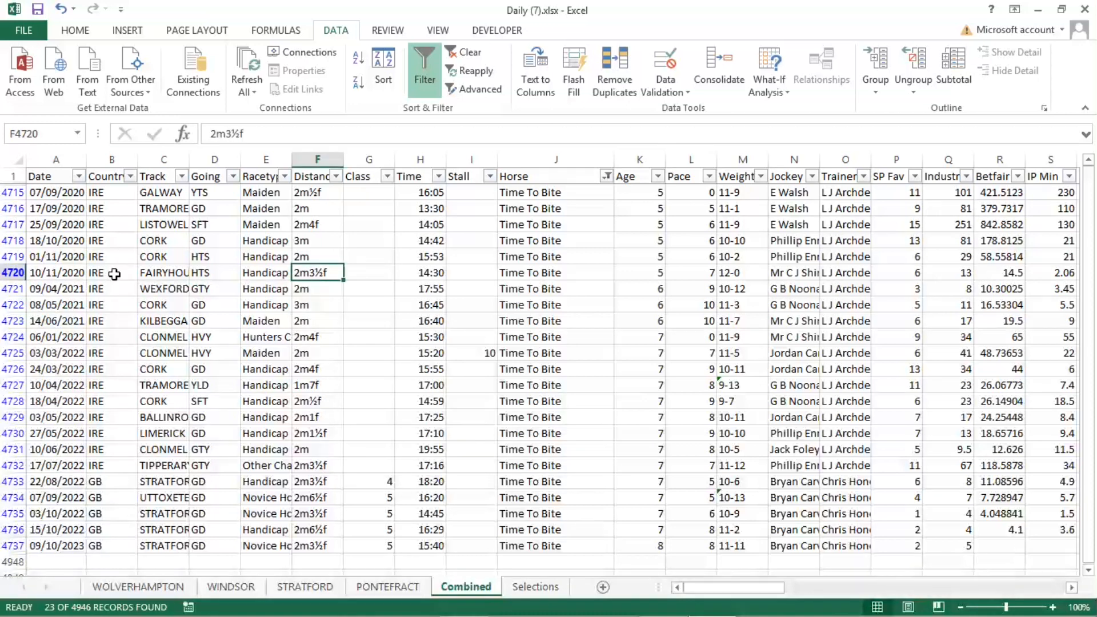
pyautogui.click(15, 272)
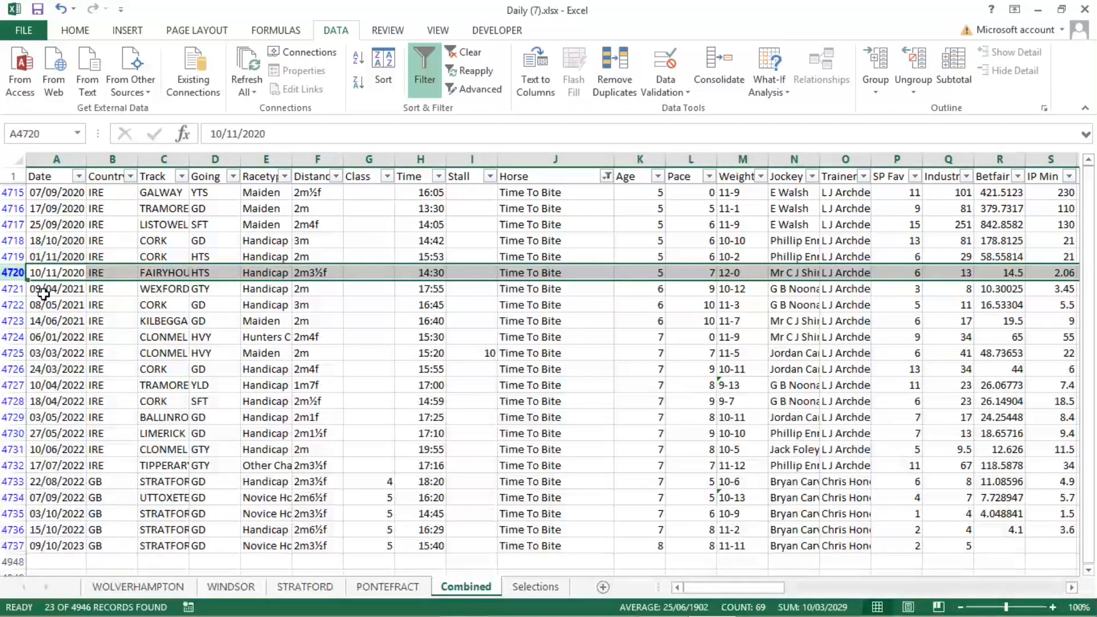
pyautogui.keyDown('ctrl'); pyautogui.click(13, 466); pyautogui.keyUp('ctrl')
pyautogui.keyDown('ctrl'); pyautogui.click(12, 481); pyautogui.keyUp('ctrl')
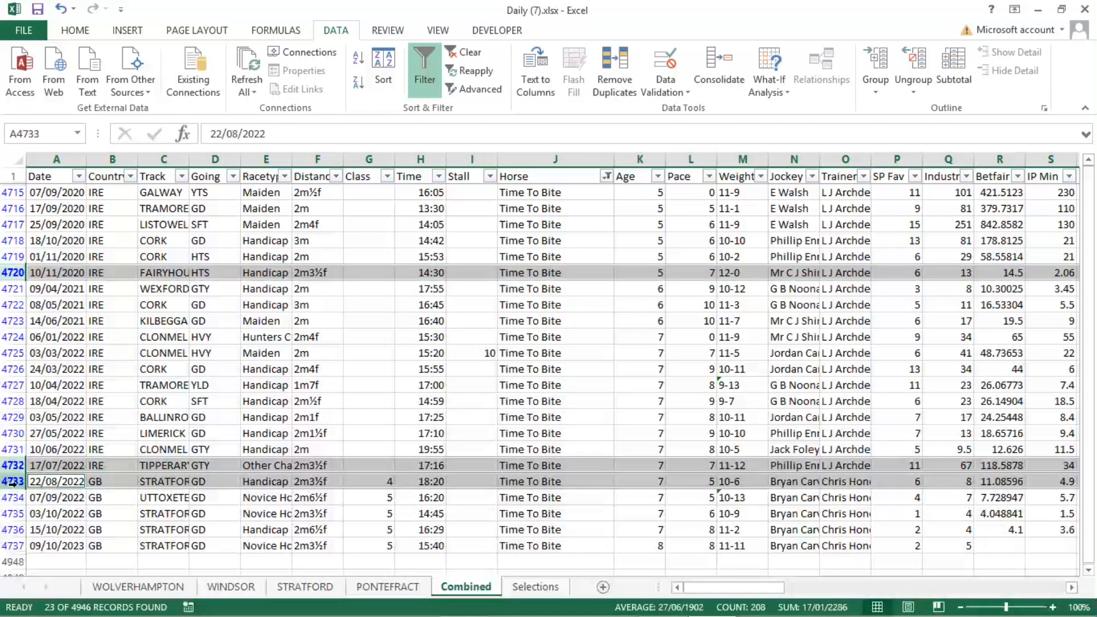
pyautogui.keyDown('ctrl'); pyautogui.click(14, 514); pyautogui.keyUp('ctrl')
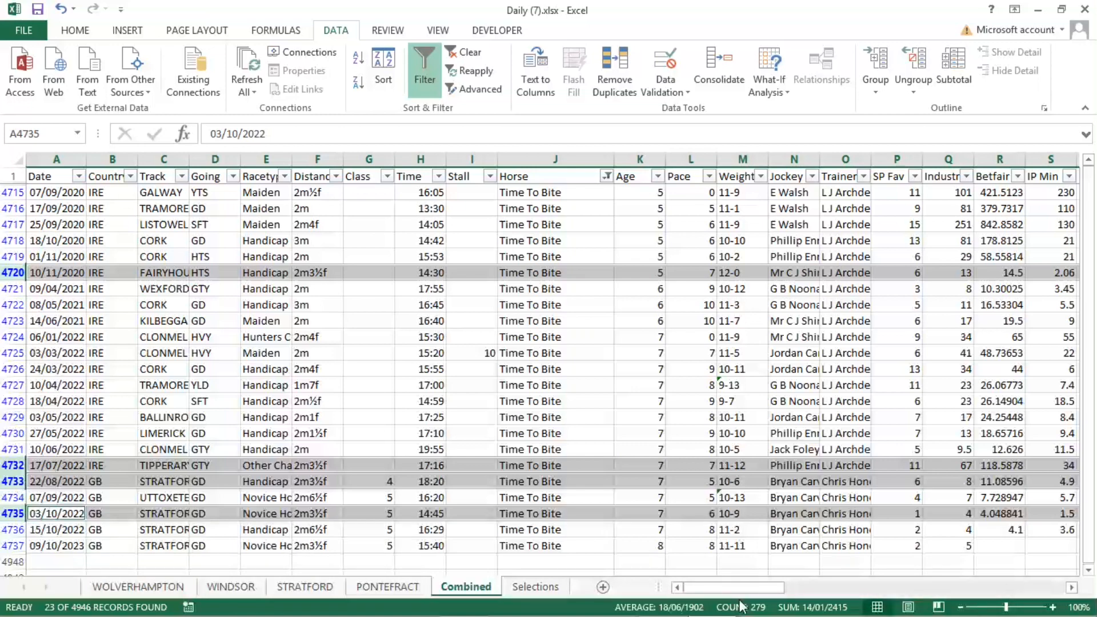
pyautogui.moveTo(745, 588); pyautogui.dragTo(1044, 594)
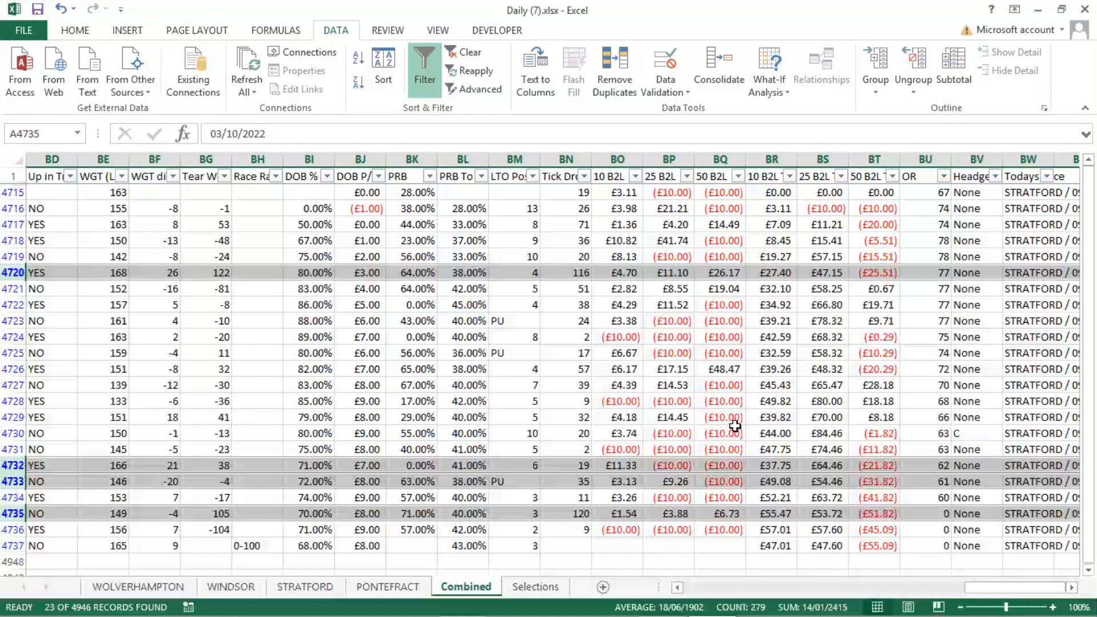
pyautogui.moveTo(971, 589); pyautogui.dragTo(637, 581)
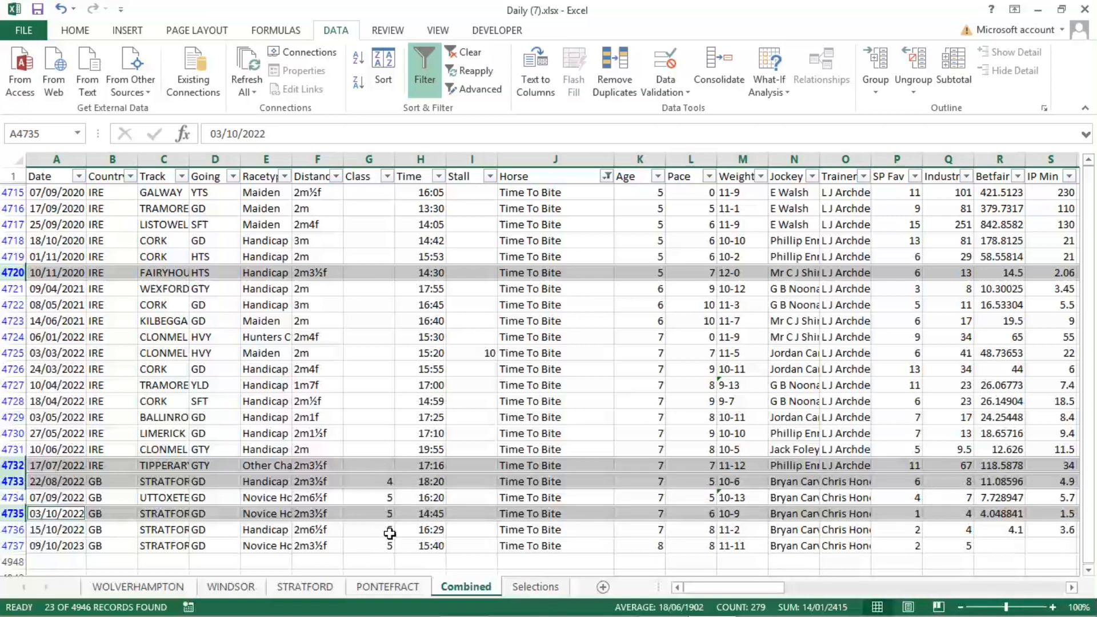
# Select the Class 5 values in rows 4734 to 4736 and compare those races' B2L results with their distances
pyautogui.moveTo(388, 499); pyautogui.dragTo(390, 530)
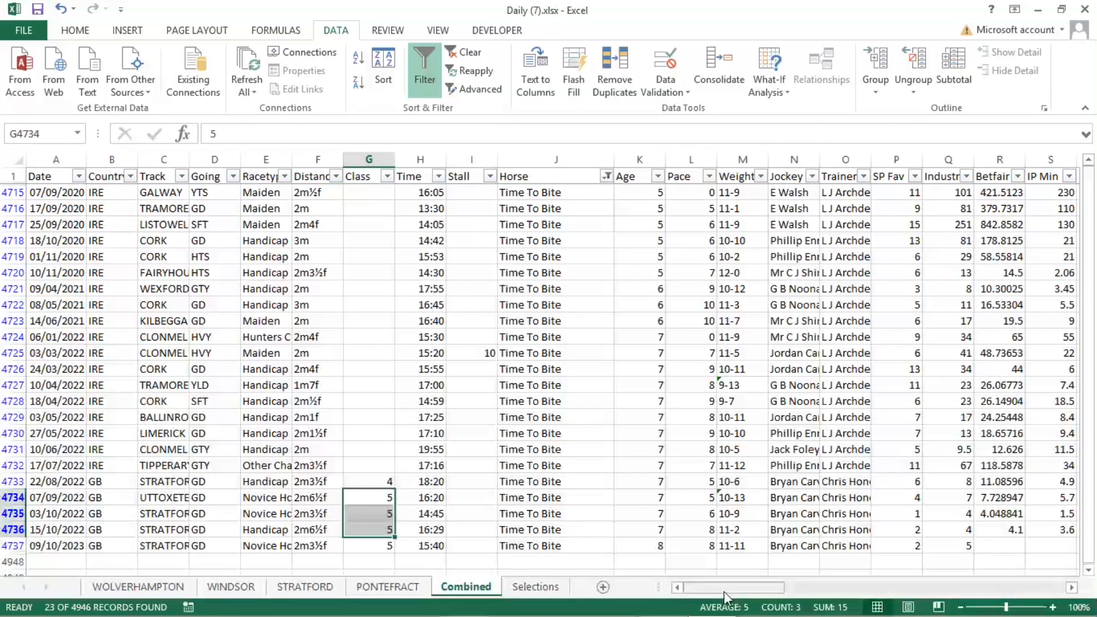
pyautogui.moveTo(725, 597); pyautogui.dragTo(1095, 608)
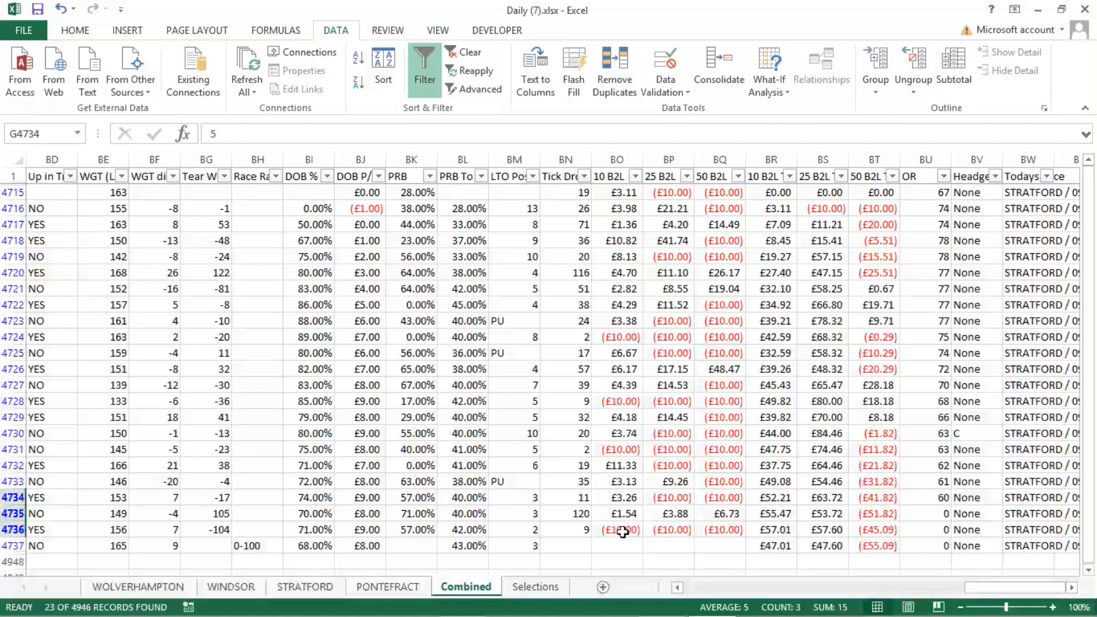
pyautogui.moveTo(981, 592); pyautogui.dragTo(578, 589)
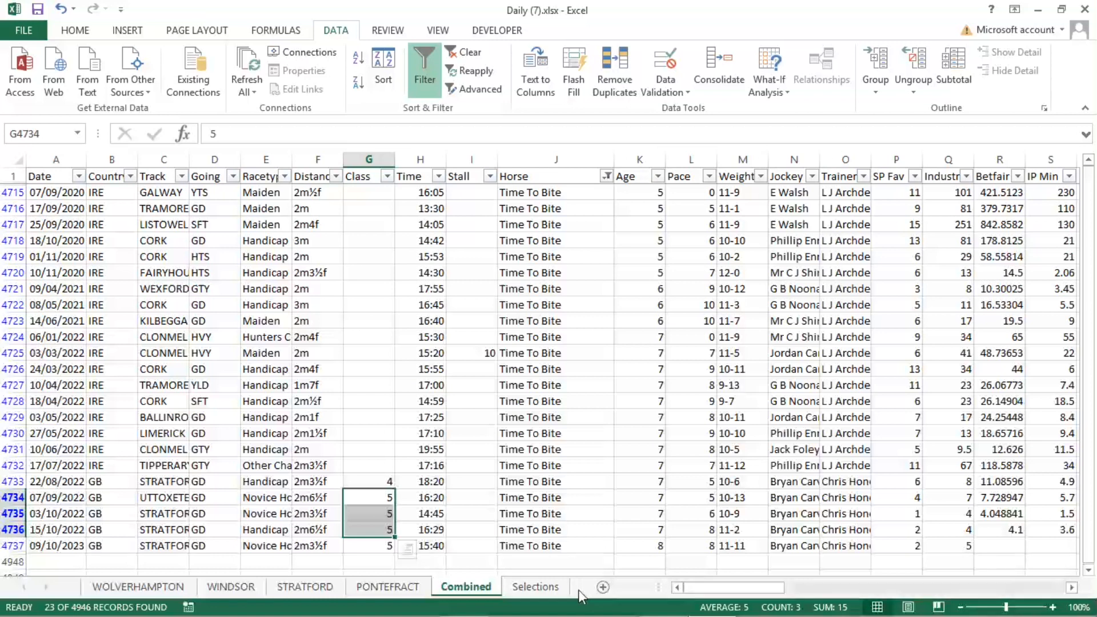
pyautogui.click(330, 528)
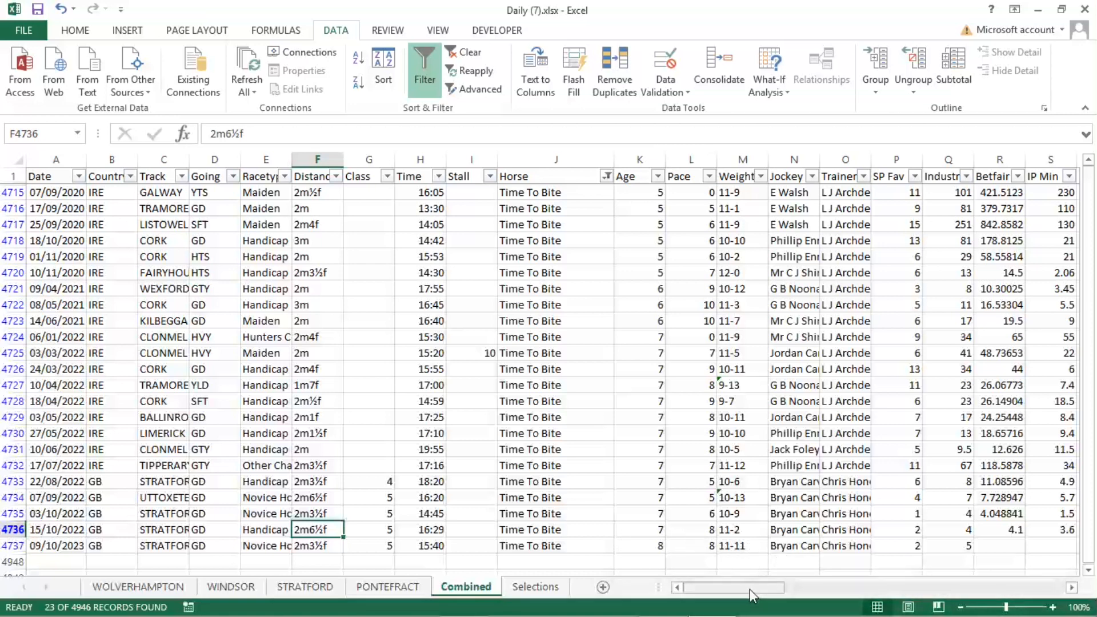
# Widen the Jockey and Trainer columns so that the full names can be read
pyautogui.moveTo(750, 588); pyautogui.dragTo(797, 586)
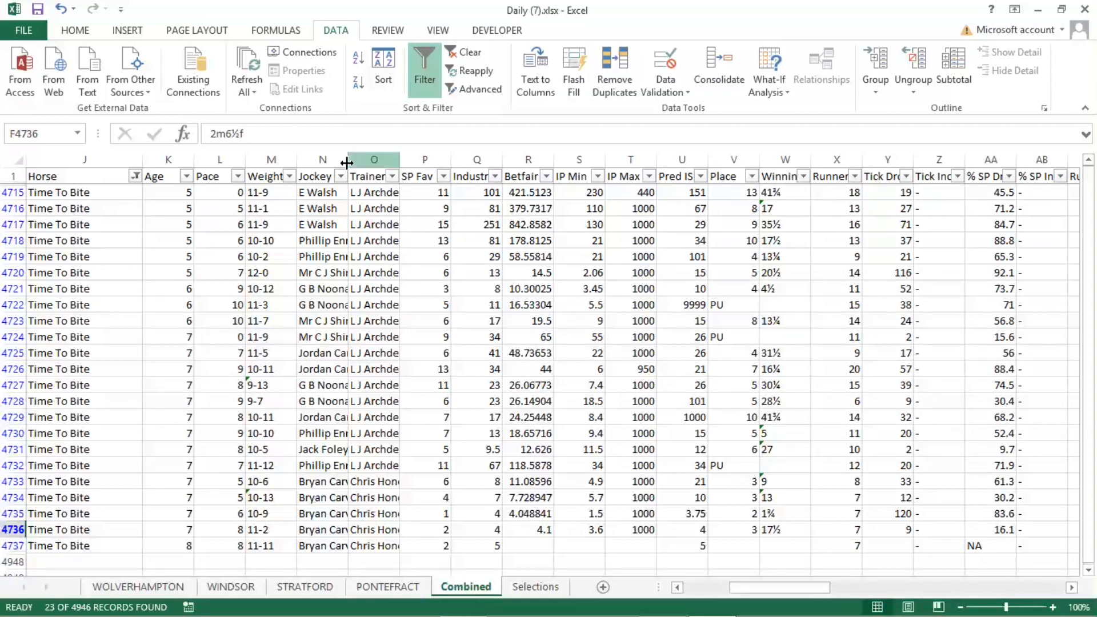
pyautogui.moveTo(349, 159); pyautogui.dragTo(631, 158)
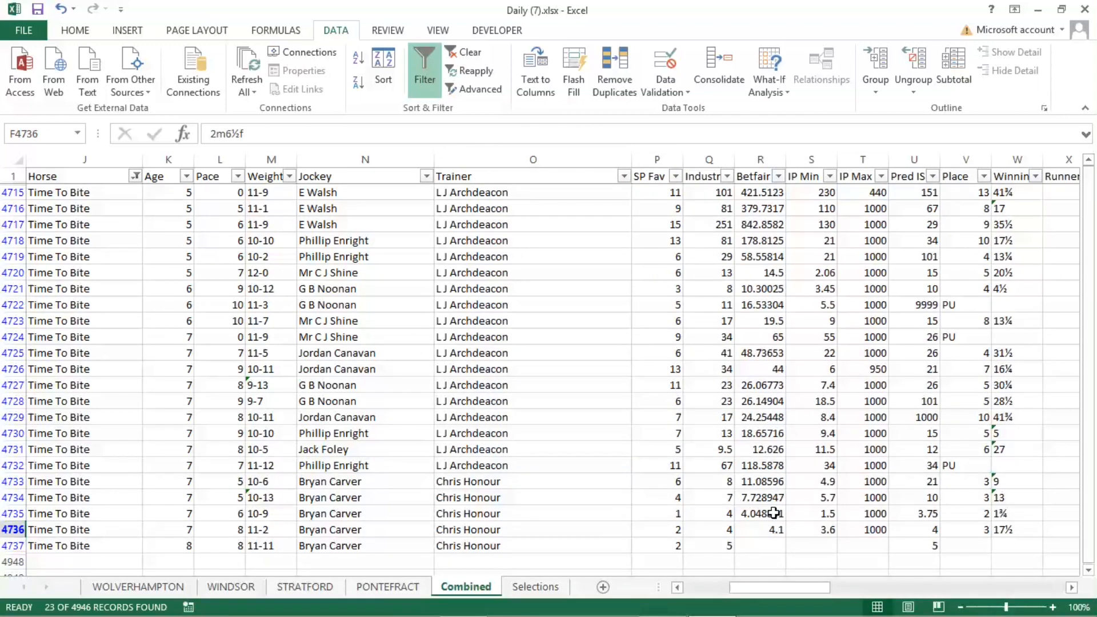
pyautogui.moveTo(777, 590); pyautogui.dragTo(666, 594)
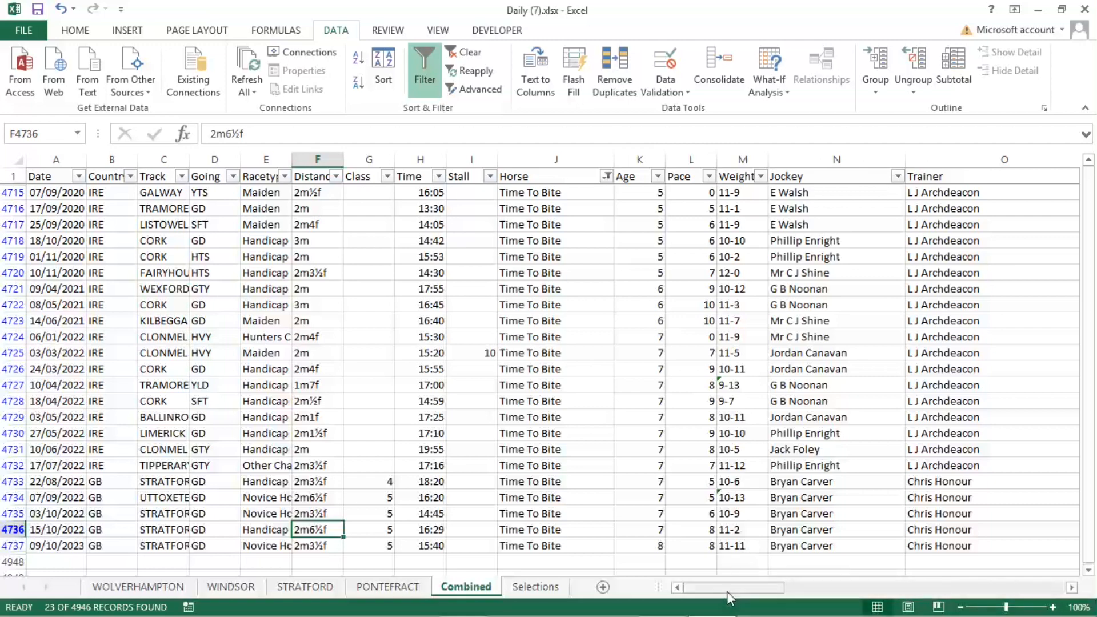
# Compare Time To Bite's jockey, trainer and race details with the 10, 25 and 50 B2L columns
pyautogui.moveTo(730, 587); pyautogui.dragTo(1018, 586)
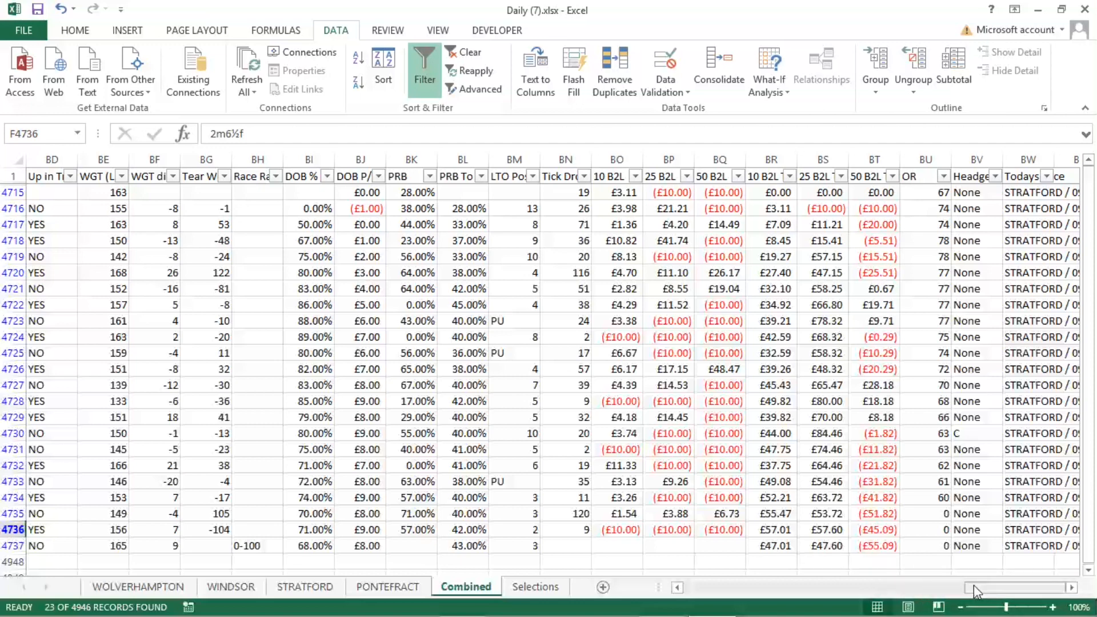
pyautogui.moveTo(974, 585); pyautogui.dragTo(630, 591)
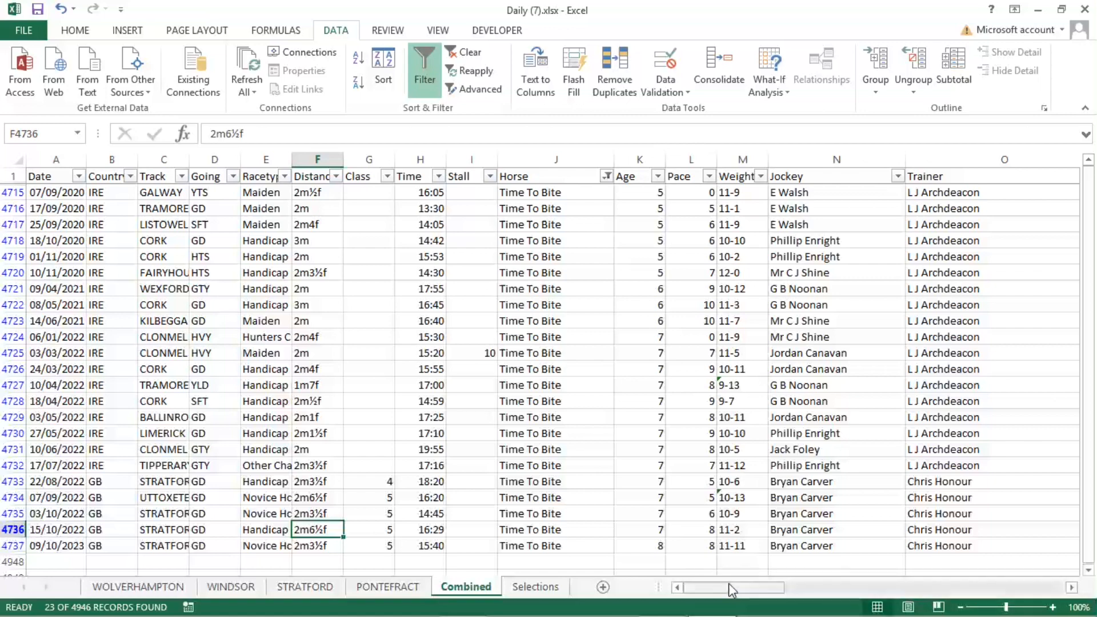
pyautogui.moveTo(716, 585); pyautogui.dragTo(1073, 604)
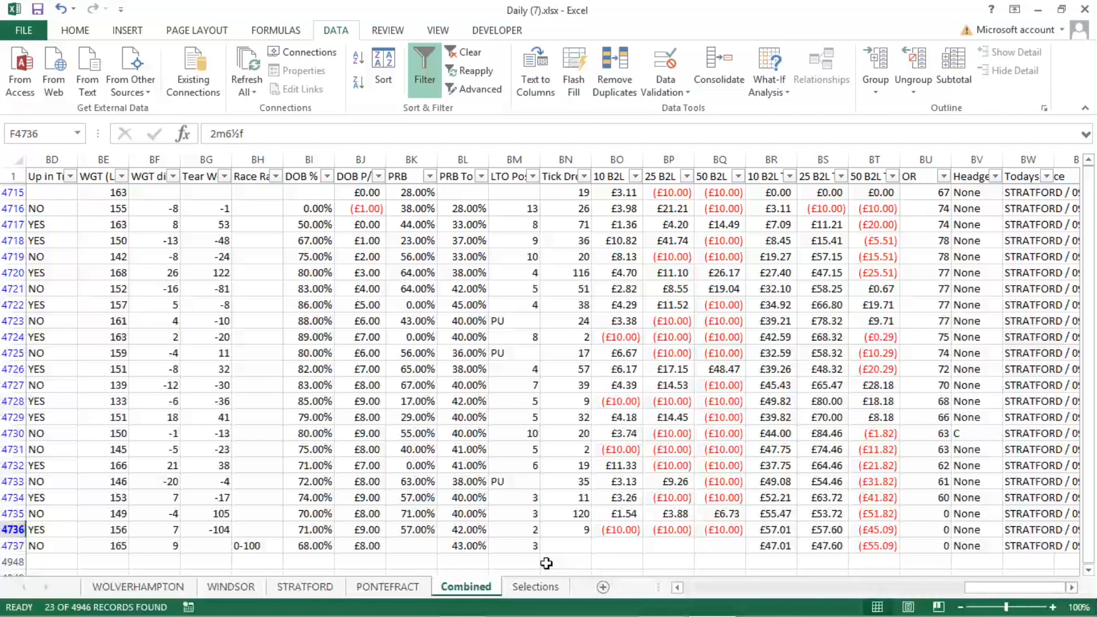
# Examine the 10, 25 and 50 B2L To Date slicers on the Selections sheet and return to the Combined sheet
pyautogui.click(535, 587)
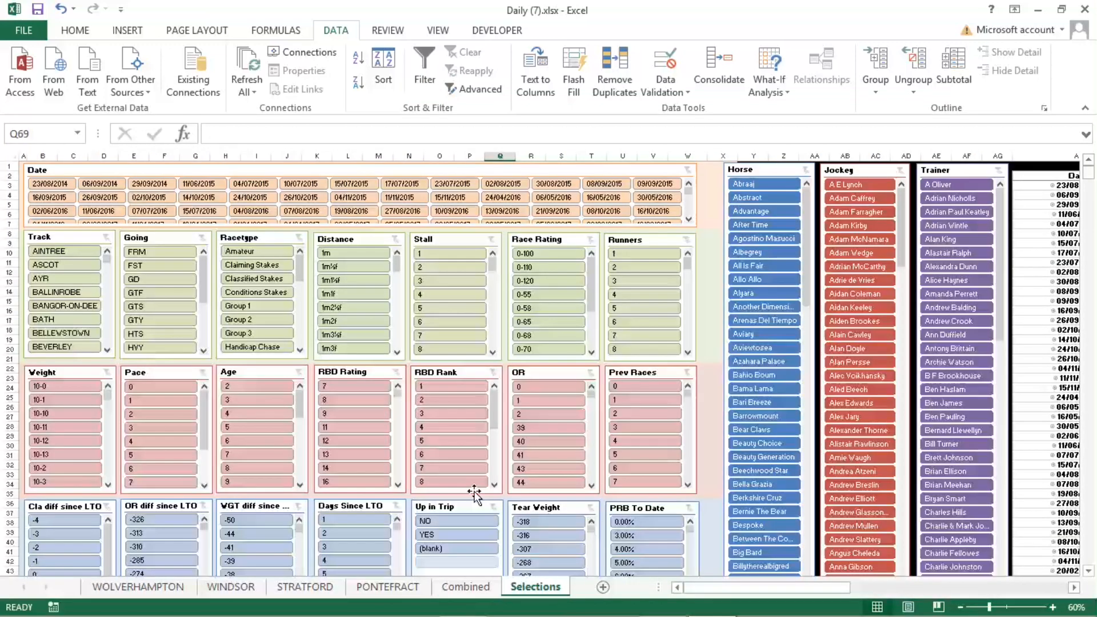
pyautogui.scroll(-6, 478, 489)
pyautogui.scroll(-4, 477, 489)
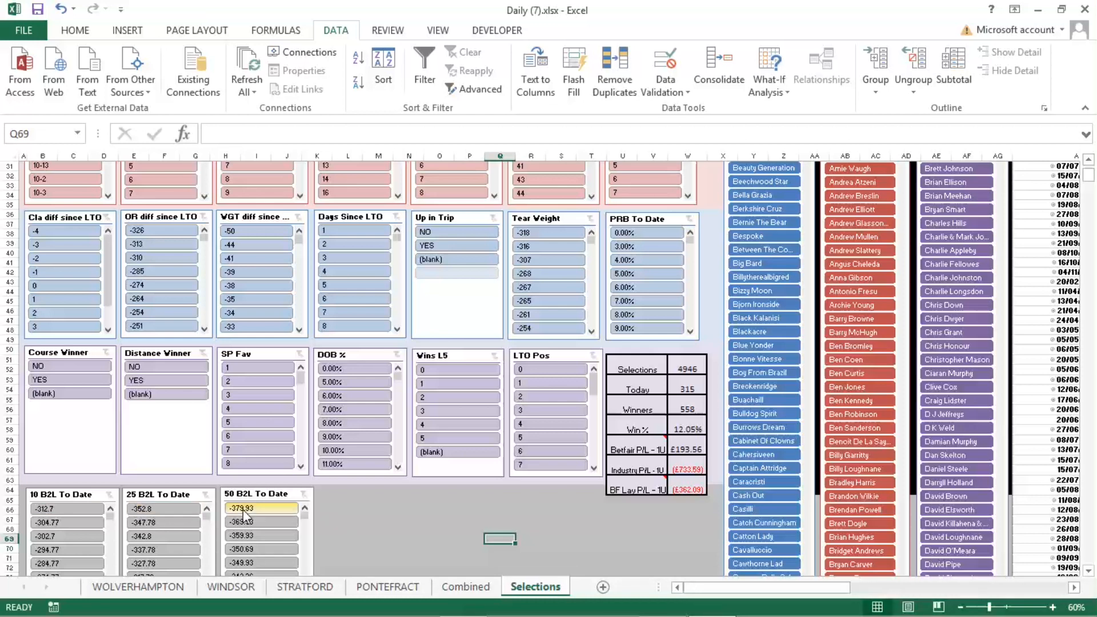
pyautogui.scroll(1, 380, 519)
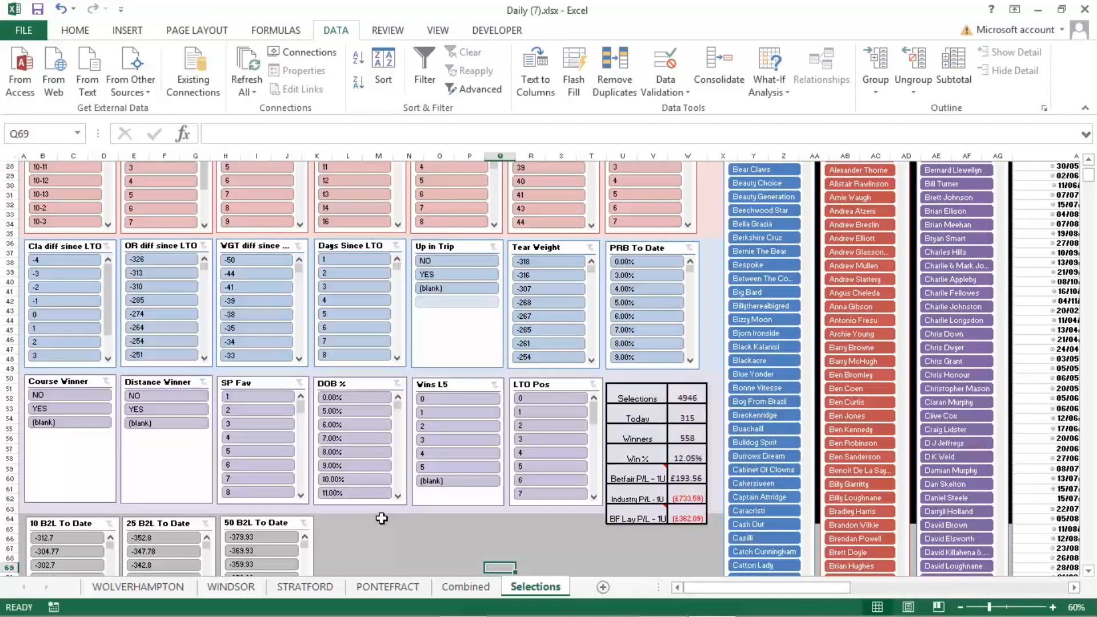
pyautogui.scroll(1, 382, 518)
pyautogui.click(466, 587)
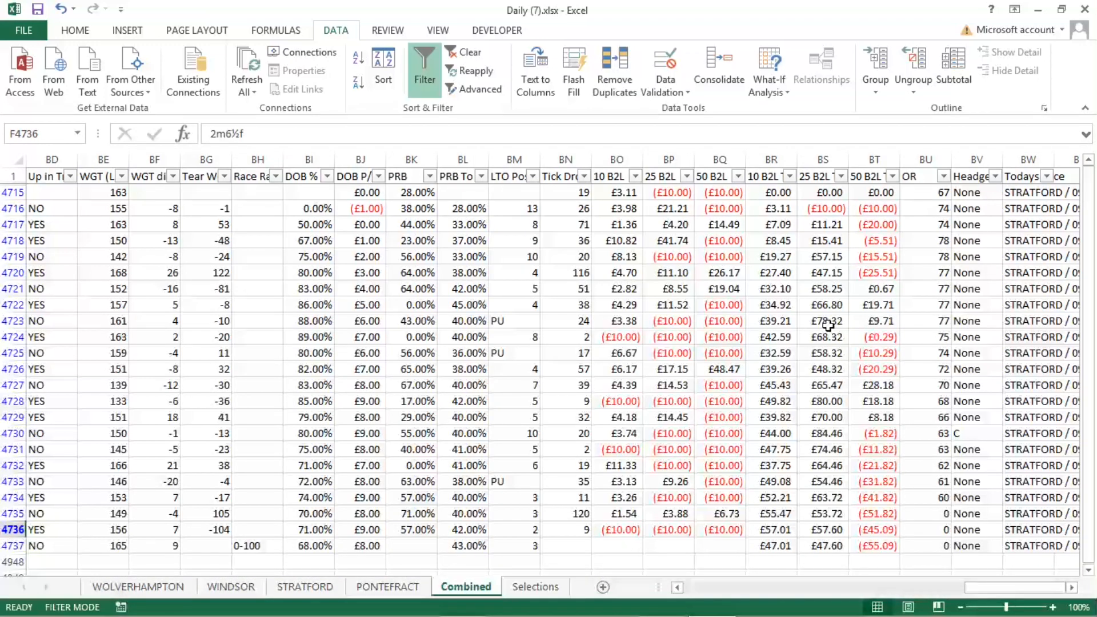